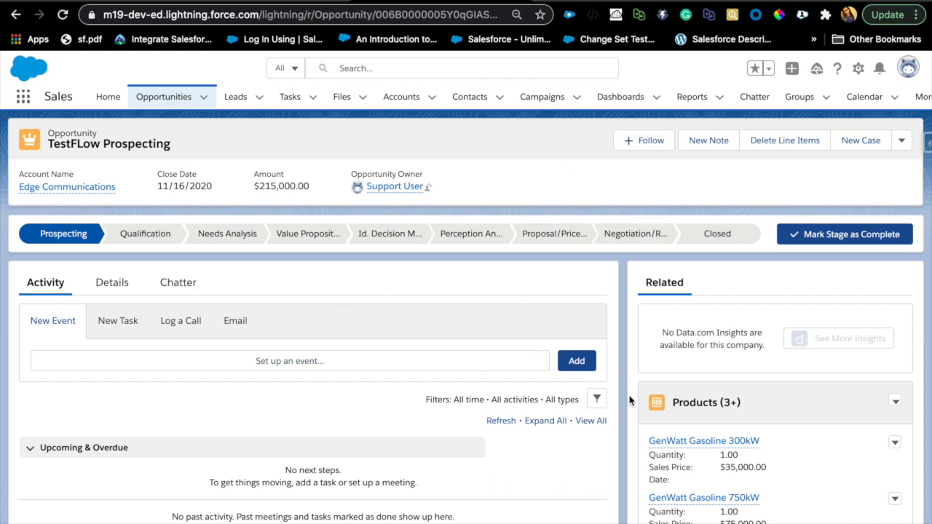
Examine the products listed on the TestFLow Prospecting opportunity and open the actions for the first product.
scroll(685, 471, "down", 2)
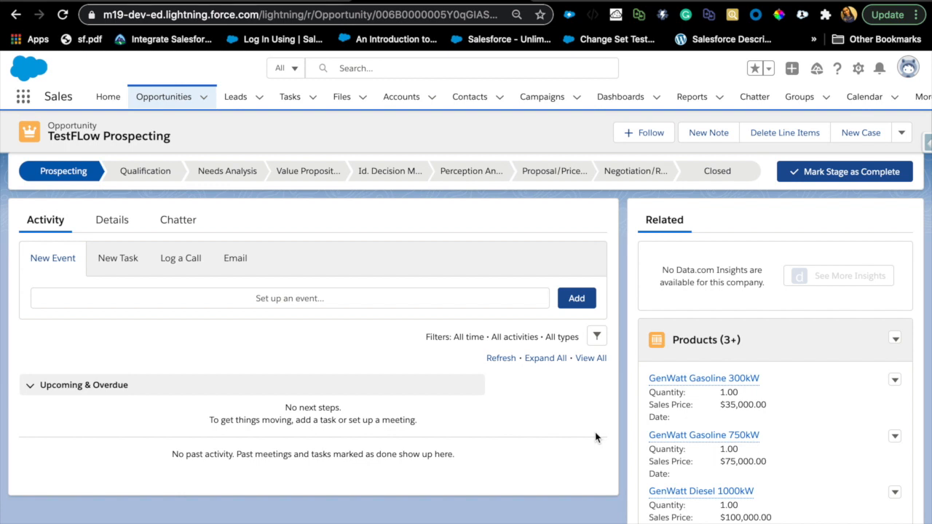
left_click(895, 385)
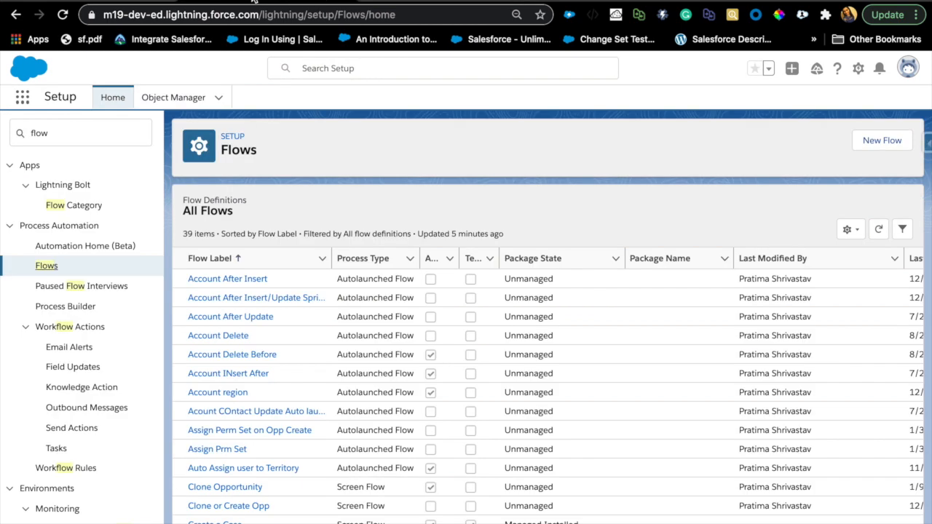
Create a new Screen Flow from the Flows setup page, with auto-layout off.
left_click(69, 132)
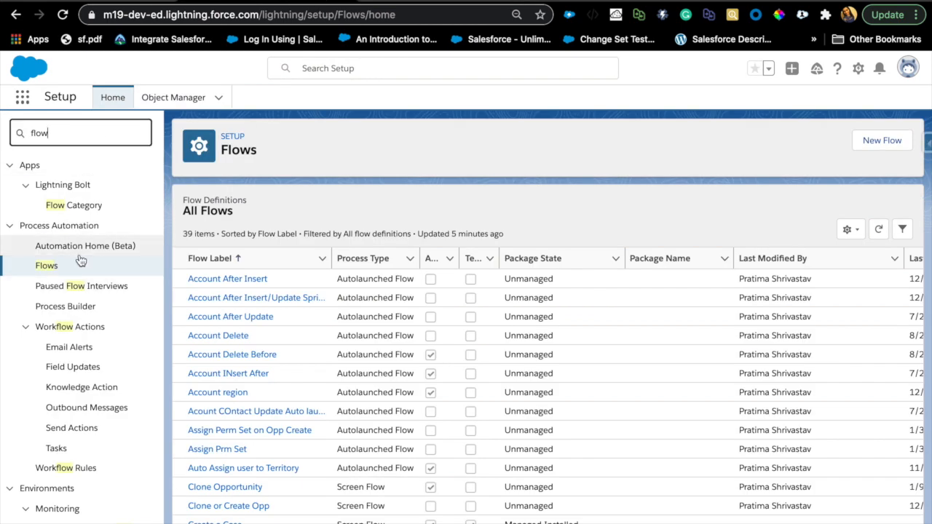
left_click(54, 267)
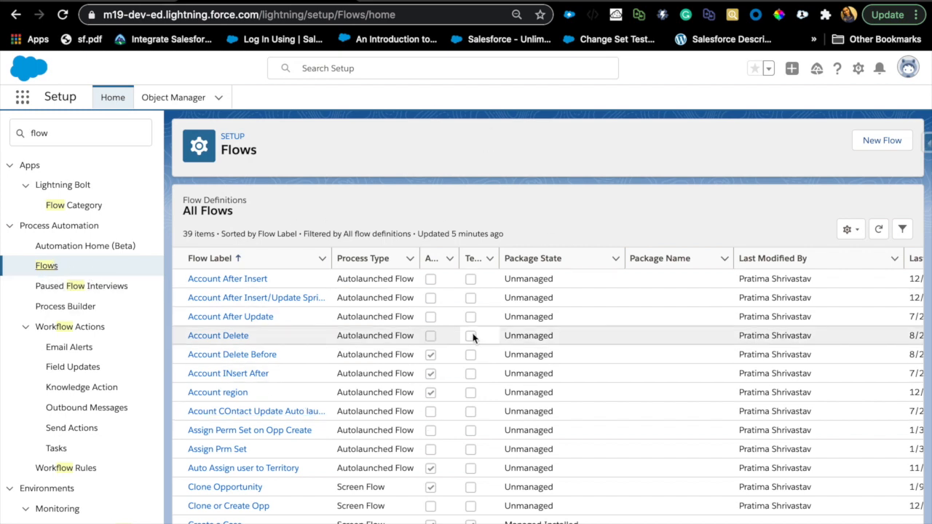
left_click(879, 150)
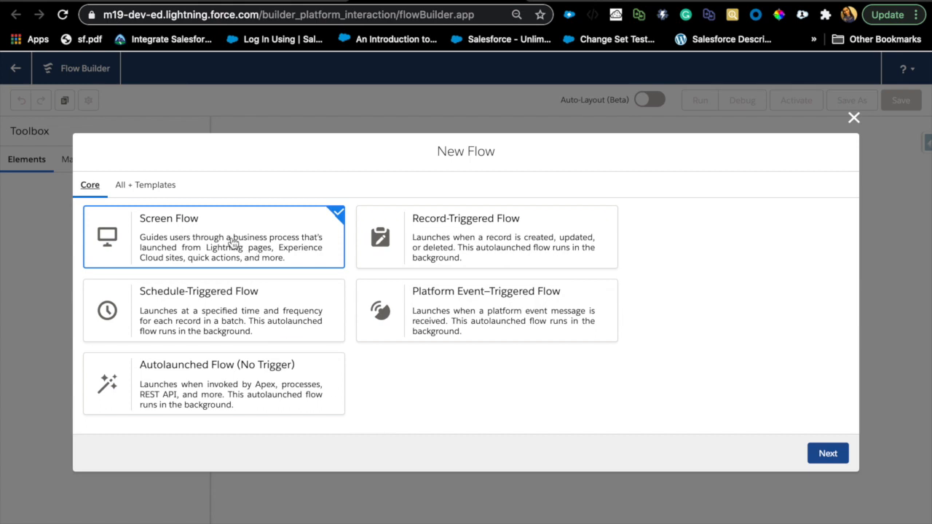
left_click(831, 454)
left_click(406, 364)
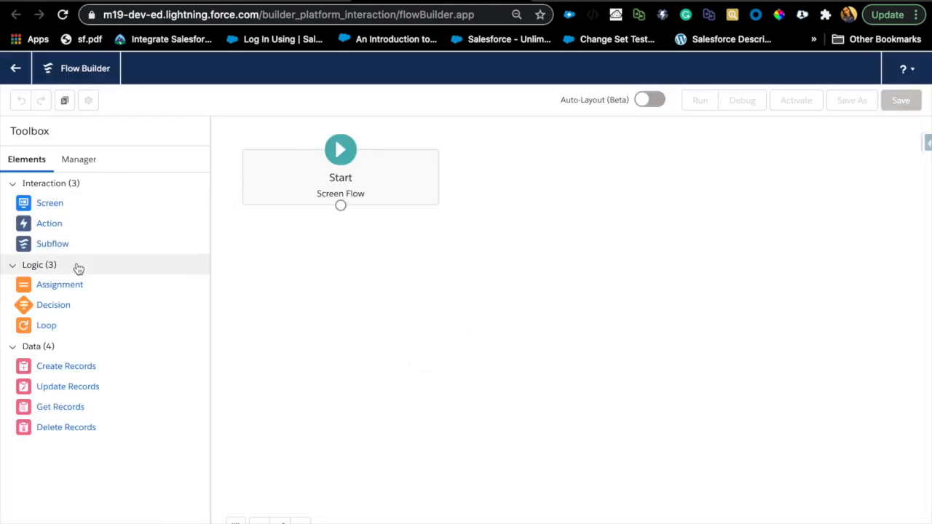
Start a new flow resource of type Variable with the API name recordId.
left_click(92, 164)
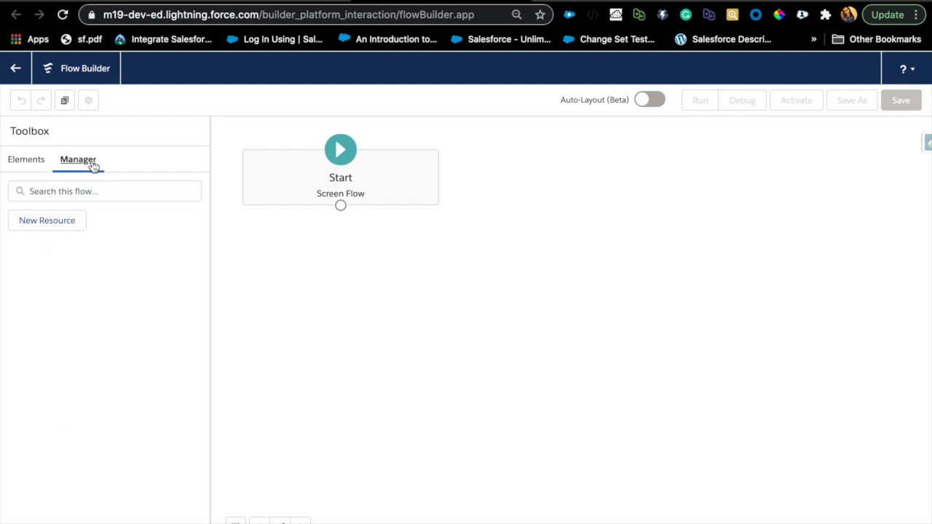
left_click(80, 220)
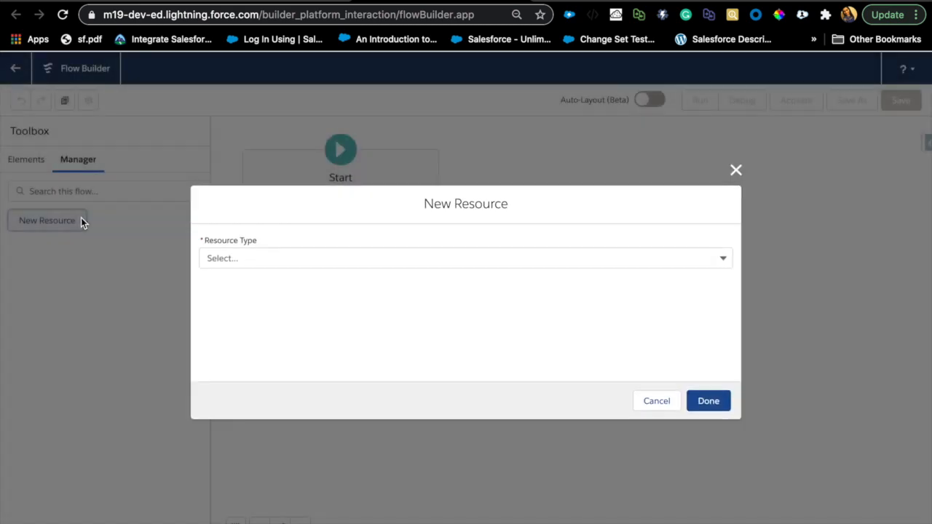
left_click(295, 256)
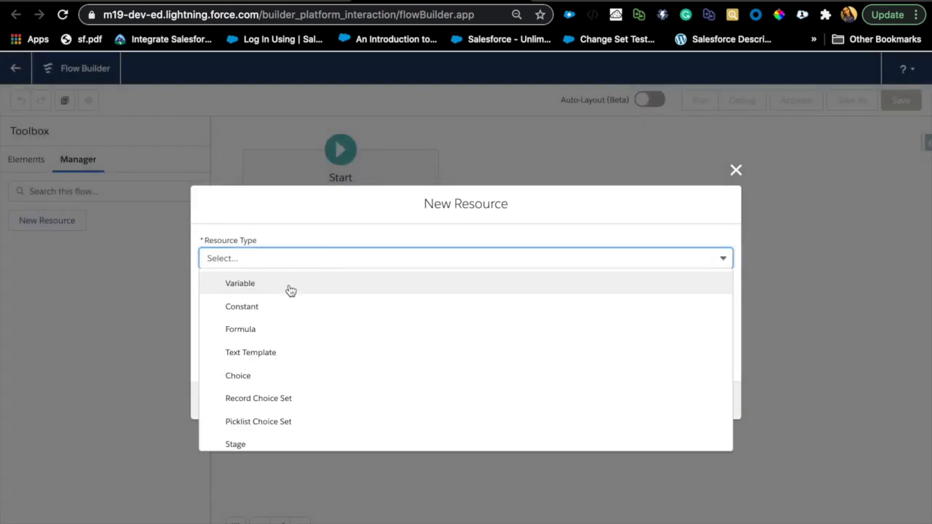
left_click(289, 285)
left_click(290, 284)
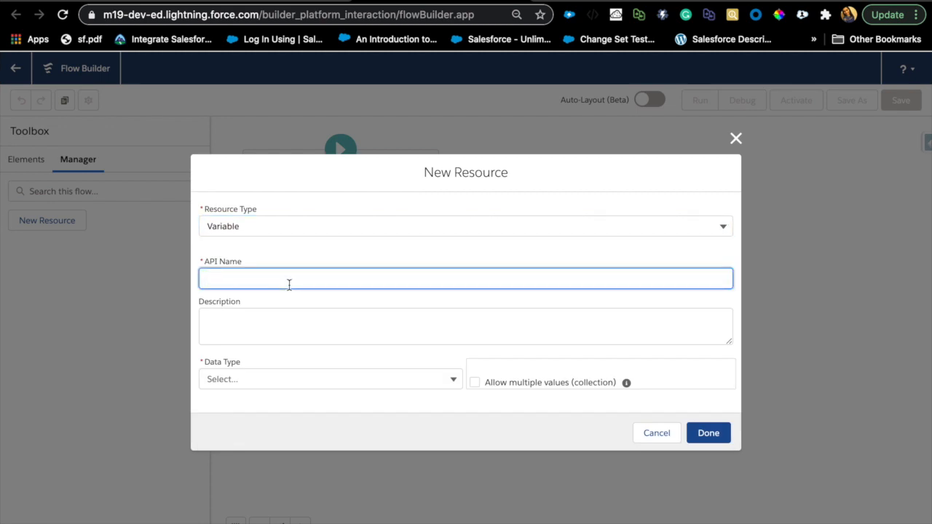
type("recordId")
double_click(235, 276)
left_click(261, 302)
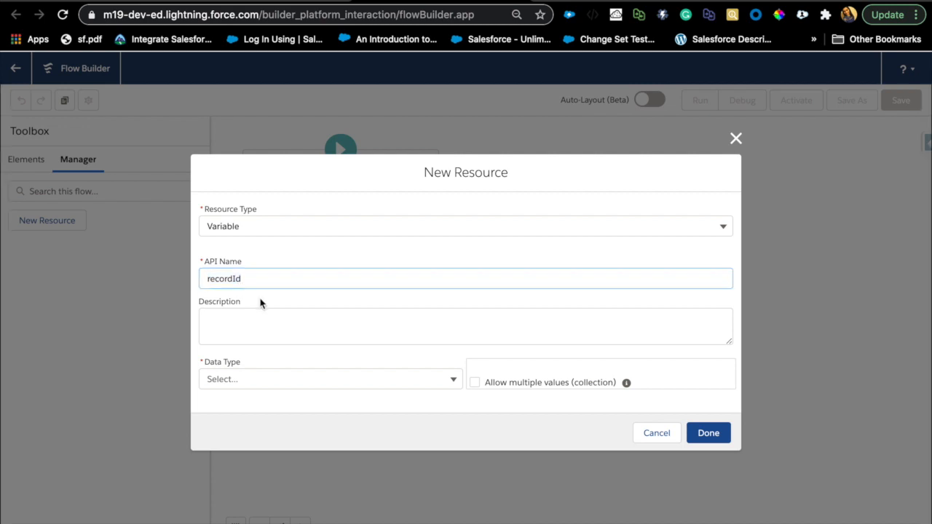
Set the recordId variable's data type to Text, make it available for input, and save the resource.
left_click(274, 380)
left_click(283, 203)
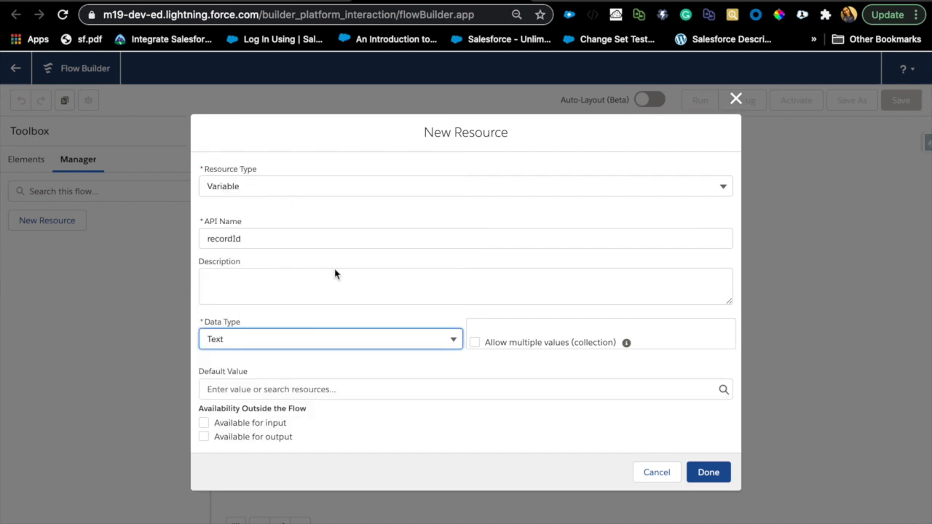
left_click(203, 424)
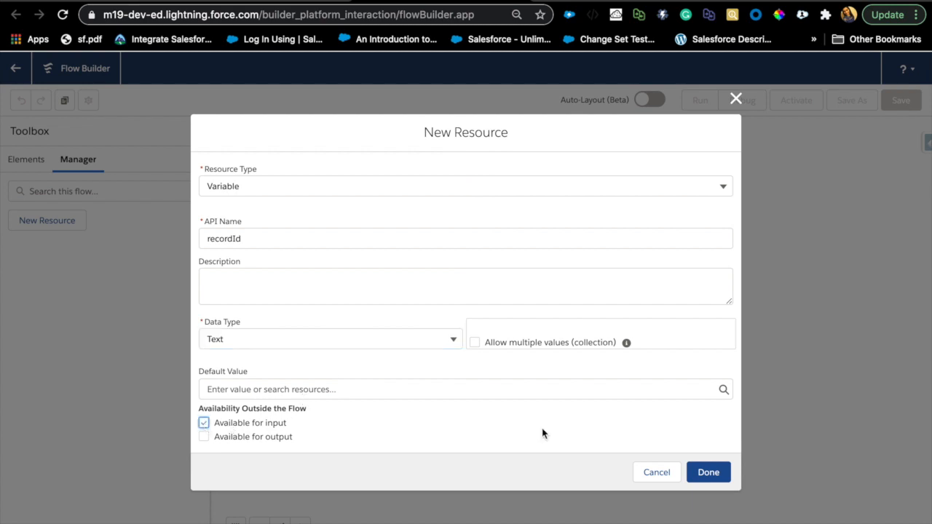
left_click(711, 472)
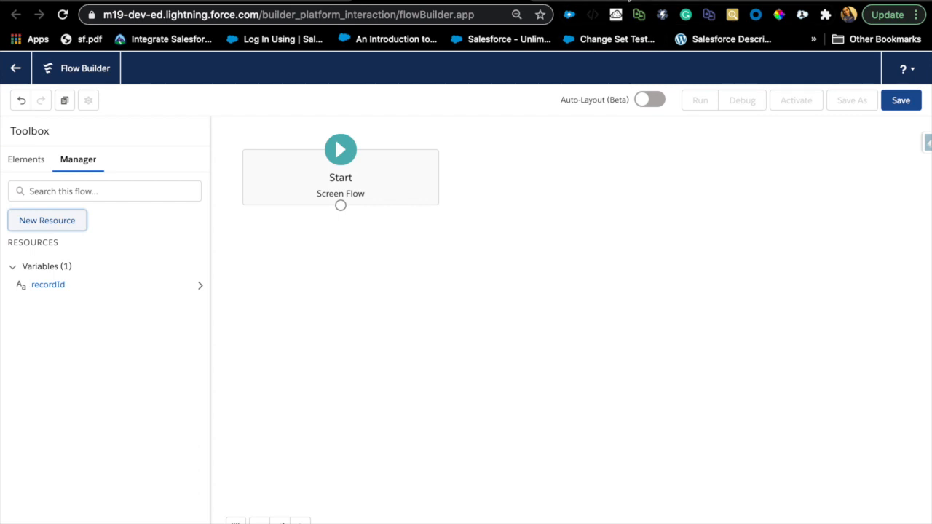
Review the opportunity record page with its record URL and Products list, and return to the new flow.
left_click(619, 1)
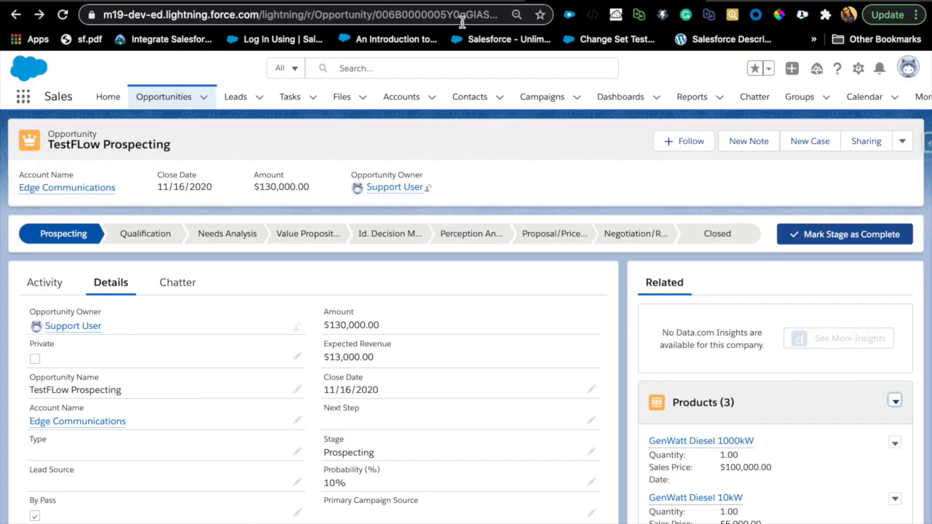
left_click(283, 2)
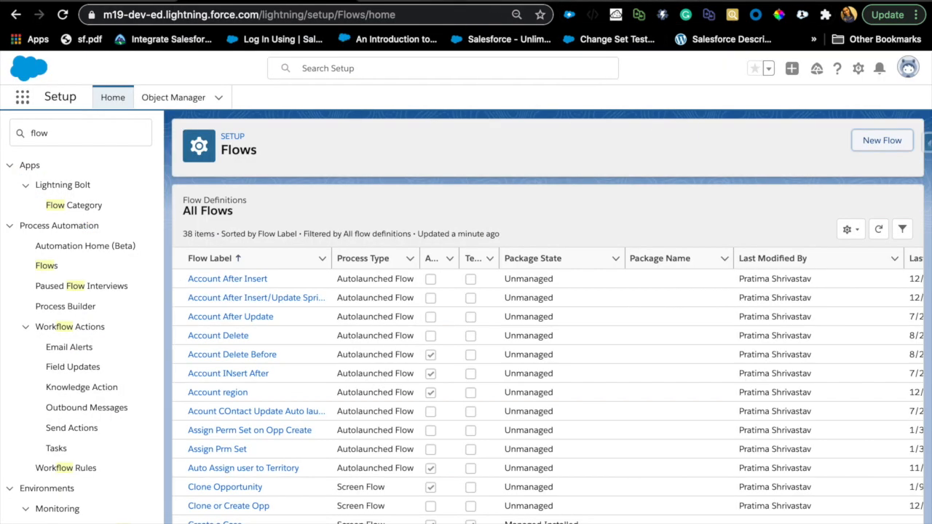
left_click(422, 1)
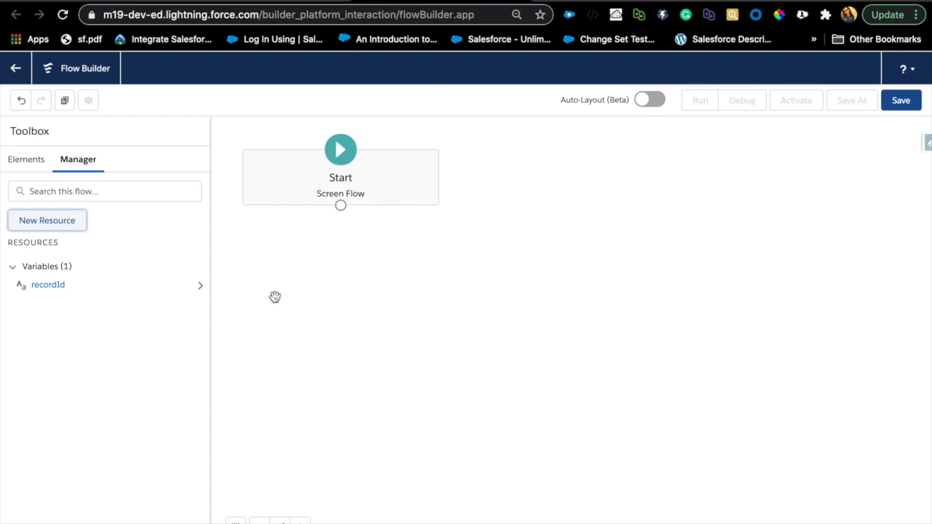
left_click(589, 1)
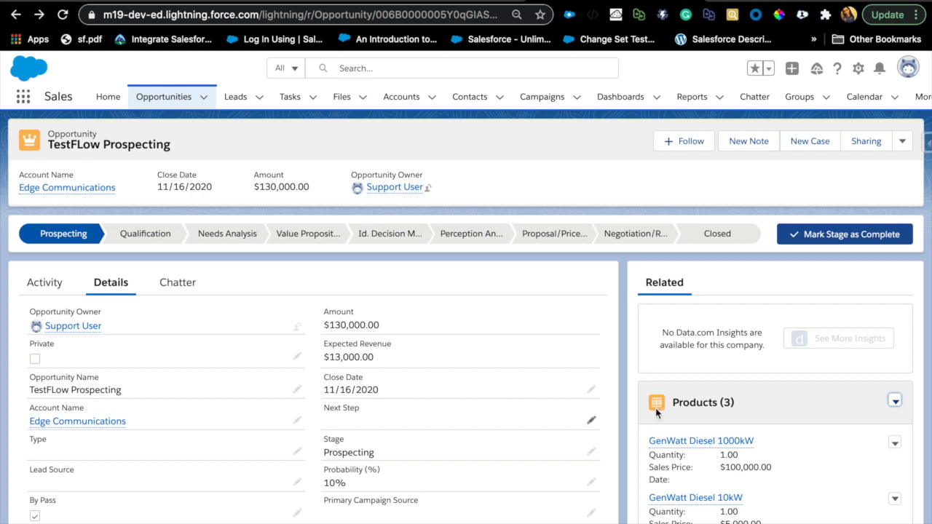
left_click(403, 3)
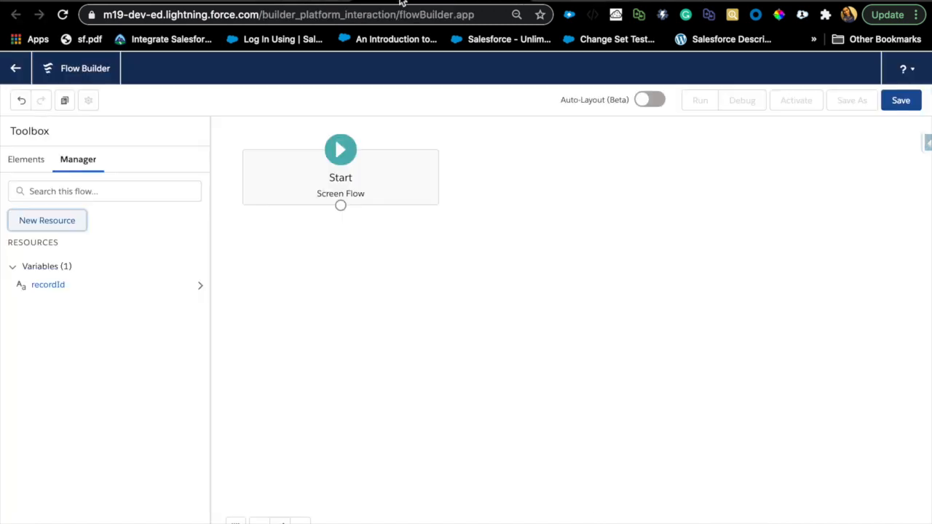
Add a Get Records element beside the Start element and label it Get Opportunity Line Items.
left_click(31, 169)
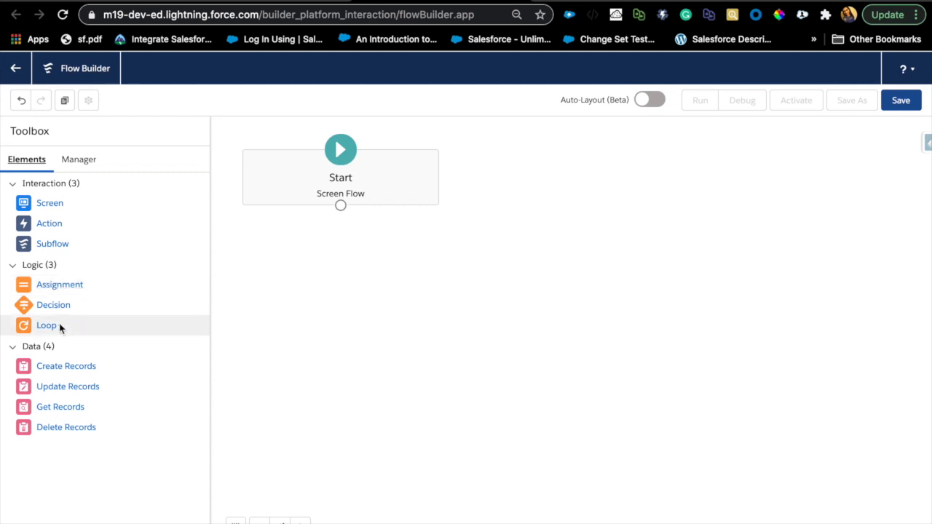
left_click(71, 412)
left_click_drag(70, 412, 532, 157)
type("Get Oppor")
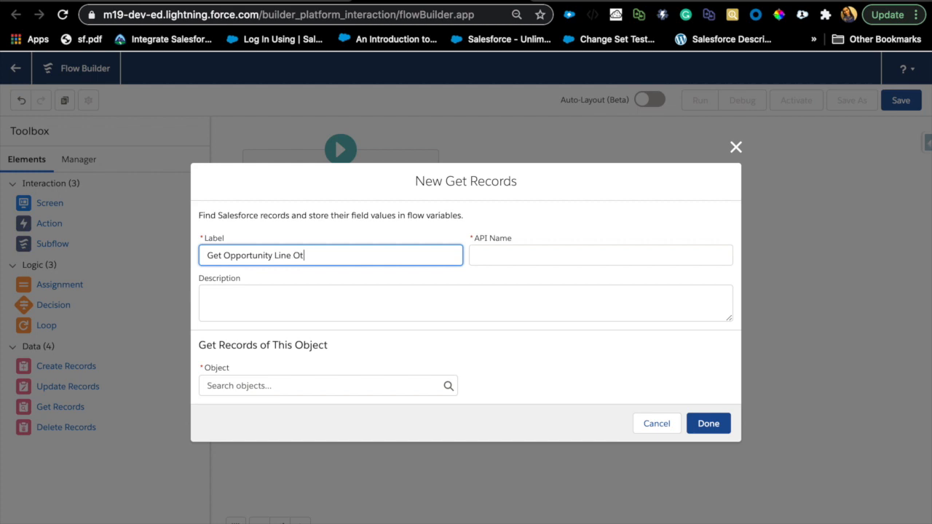
type("tunity Line Items")
Set the Get Records object to Opportunity Product (OpportunityLineItem).
left_click(292, 380)
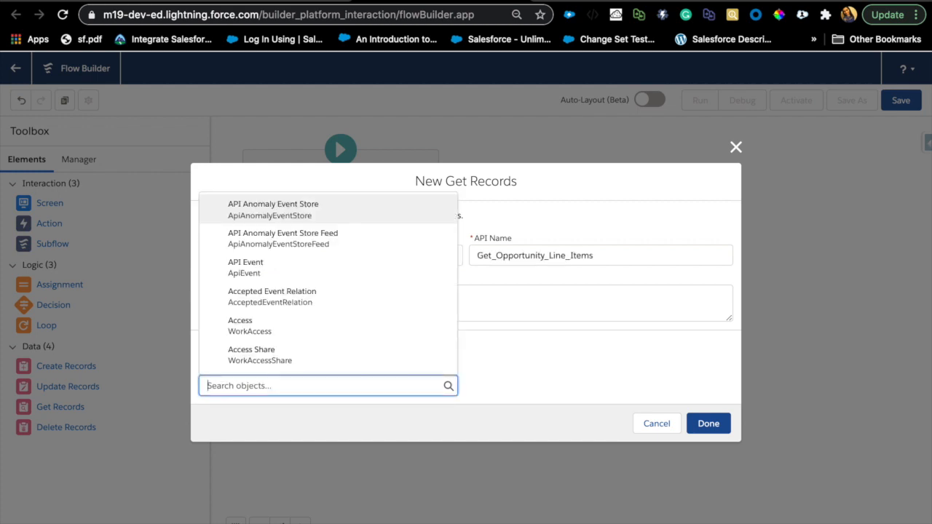
type("oppo")
scroll(272, 299, "down", 4)
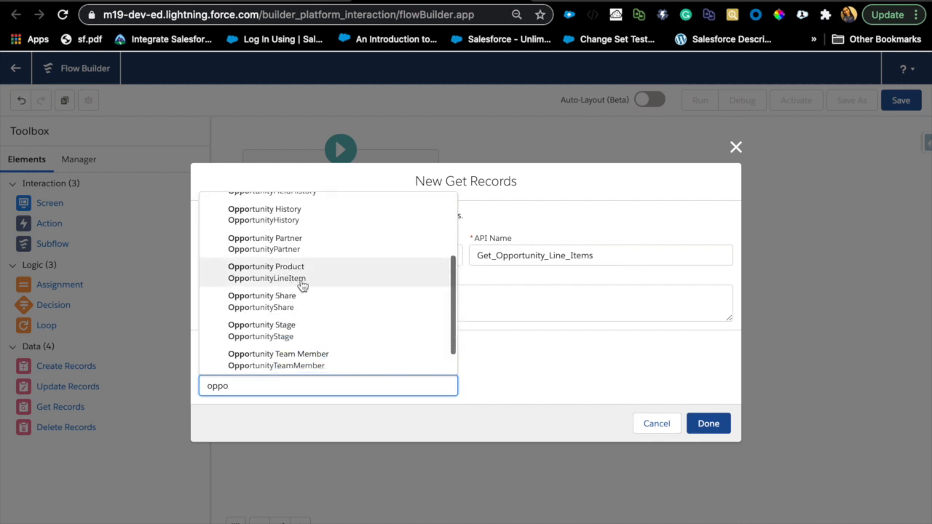
left_click(282, 284)
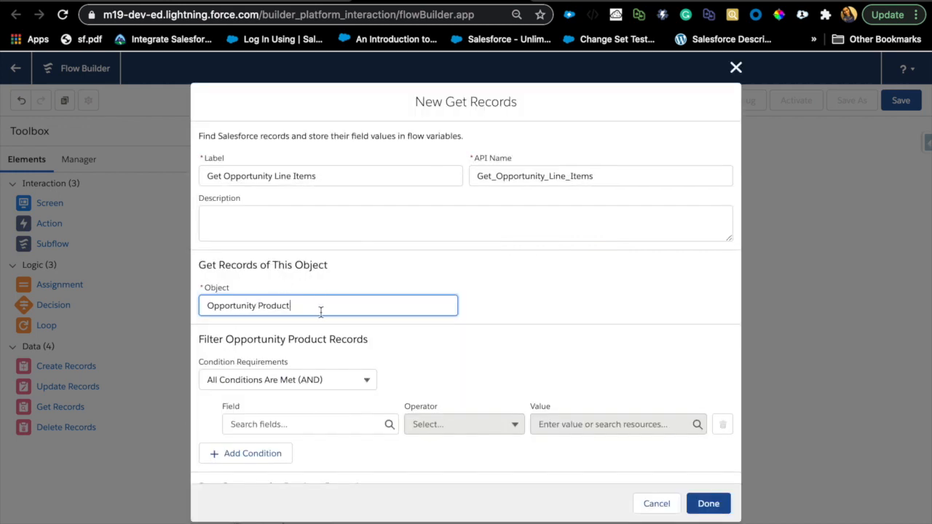
Filter the Opportunity Product records where OpportunityId equals the recordId variable.
scroll(311, 332, "down", 1)
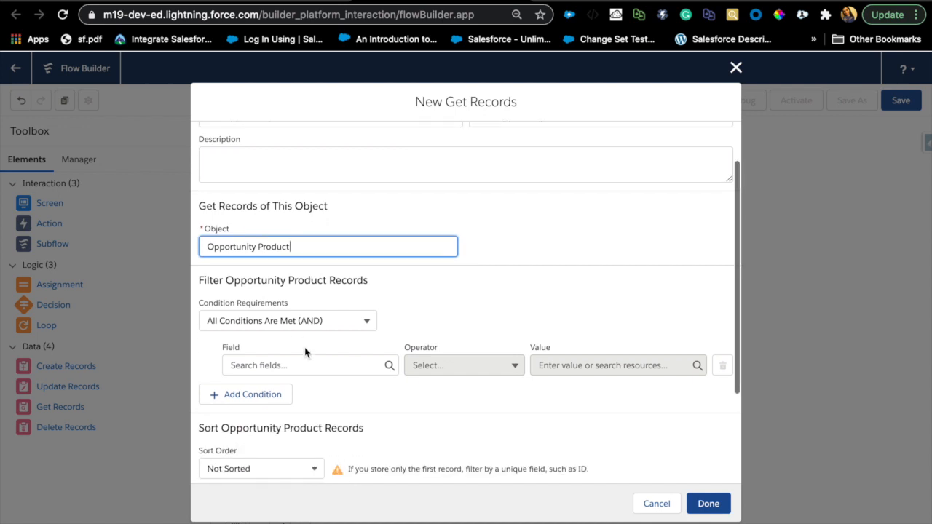
left_click(292, 366)
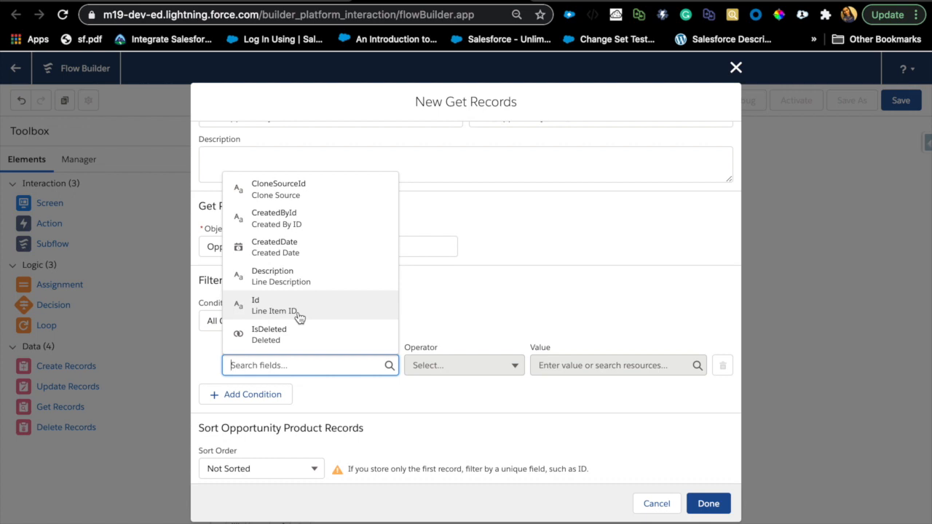
scroll(299, 317, "down", 1)
type("opp")
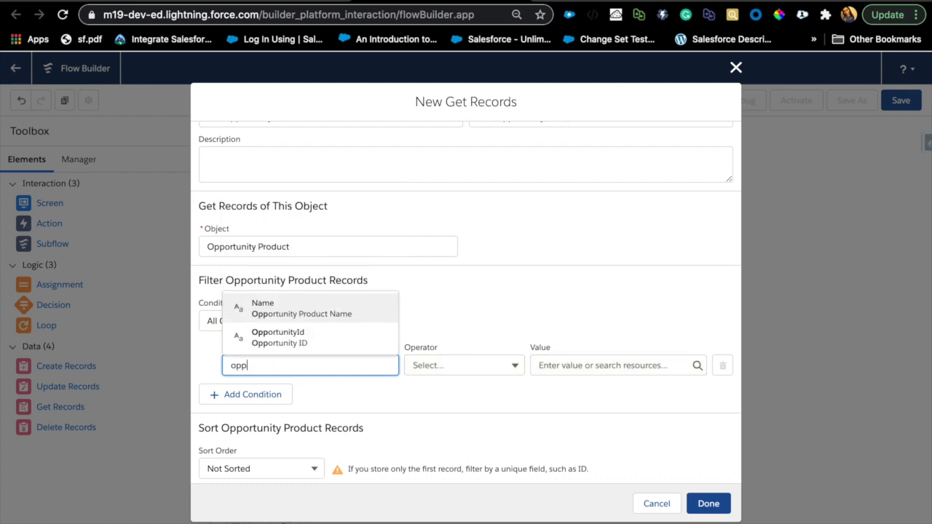
left_click(278, 337)
left_click(580, 372)
type("record")
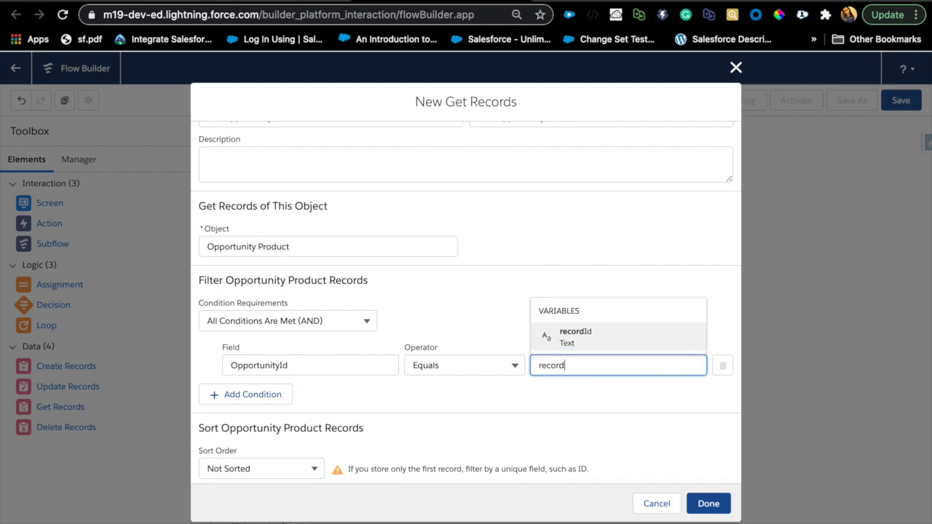
left_click(608, 339)
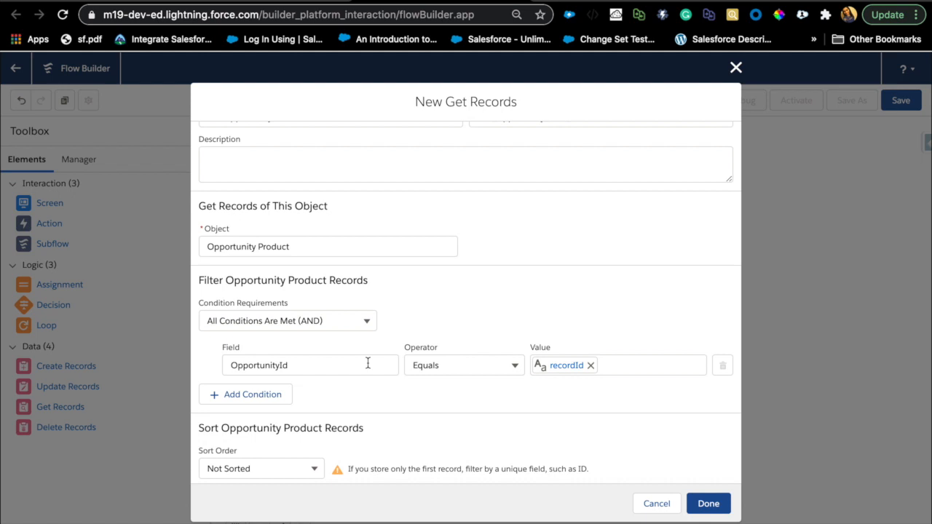
Store all records found instead of only the first one, and finish the Get Records element.
scroll(400, 380, "down", 3)
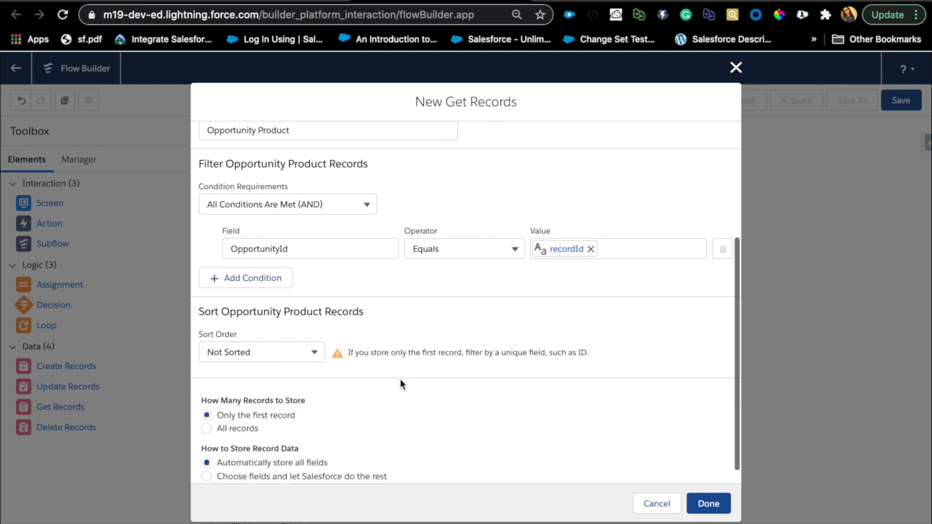
scroll(406, 294, "down", 1)
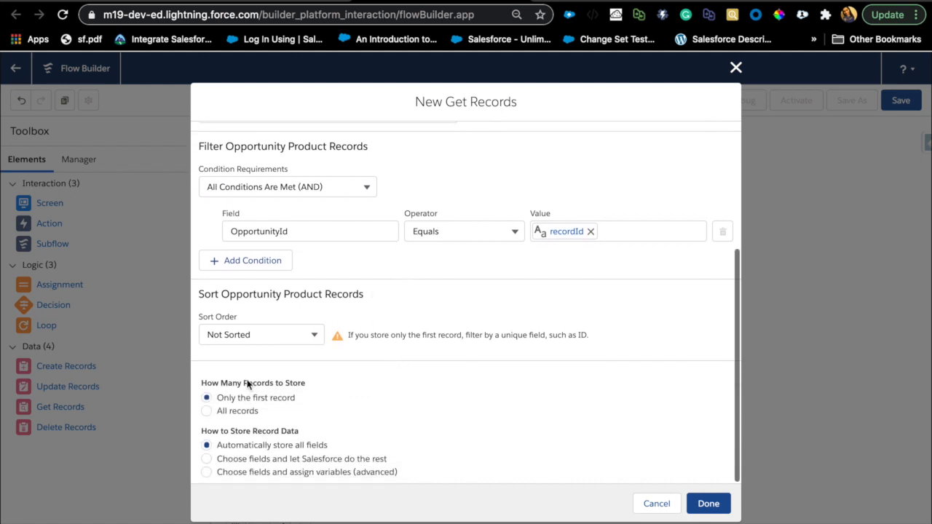
left_click(206, 412)
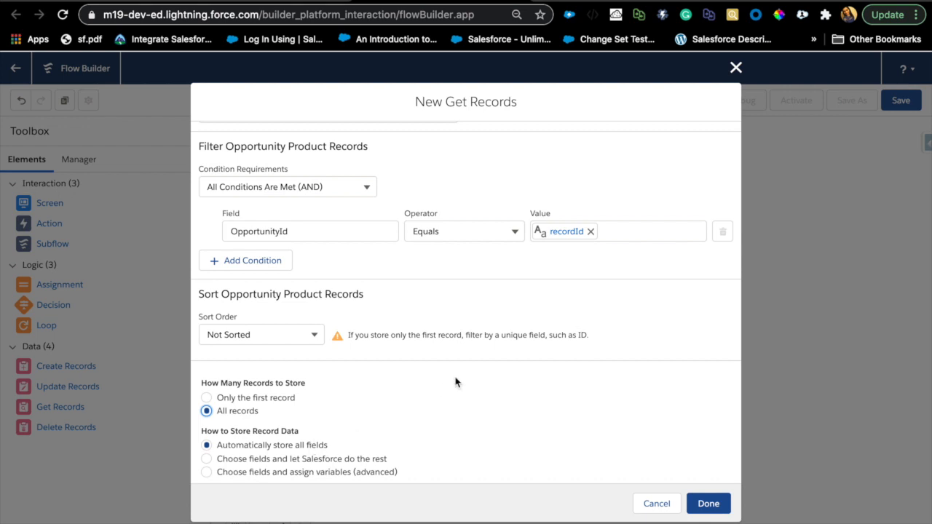
scroll(458, 381, "up", 2)
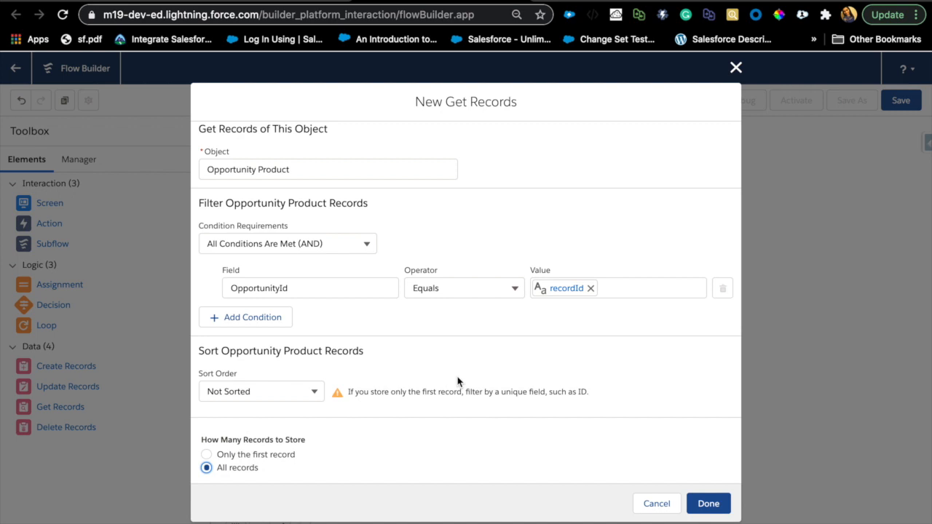
scroll(458, 381, "up", 1)
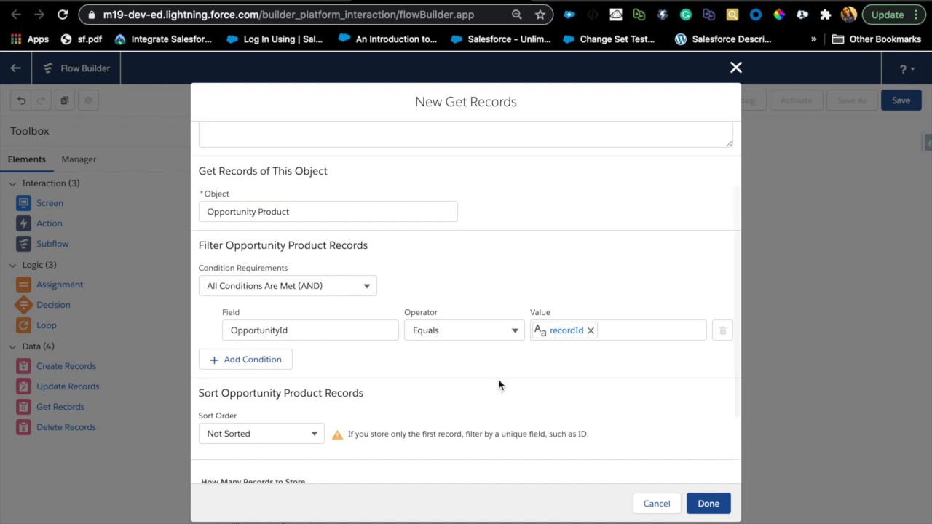
left_click(711, 504)
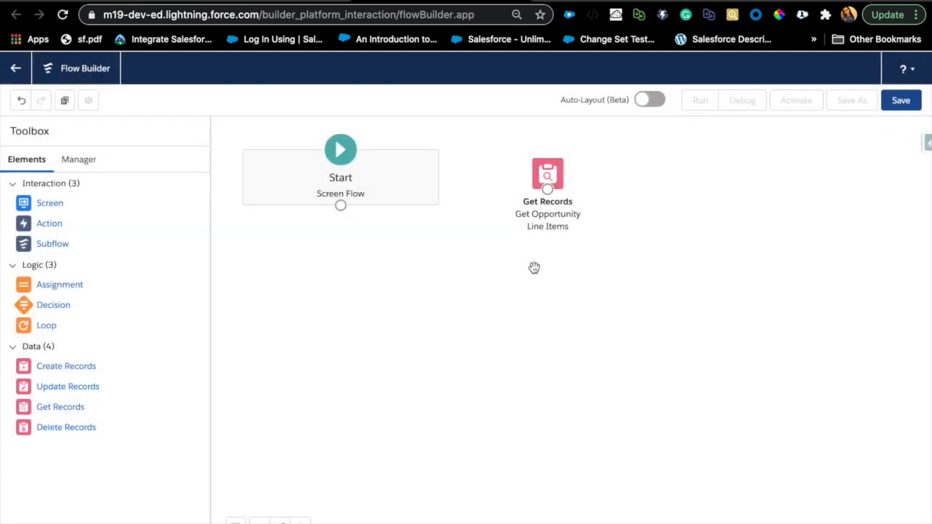
Connect the Start element to the Get Opportunity Line Items element and move that element slightly farther from Start.
left_click_drag(340, 206, 540, 171)
left_click_drag(551, 188, 597, 191)
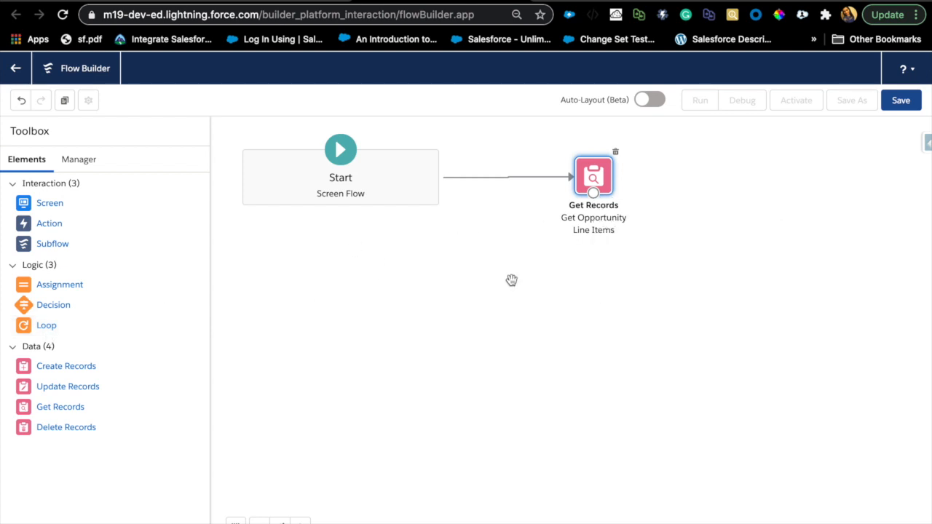
Add a Delete Records element below Get Records, labelled Delete Opp Line Items, that finds records by IDs stored in a record variable or collection.
left_click_drag(91, 429, 587, 353)
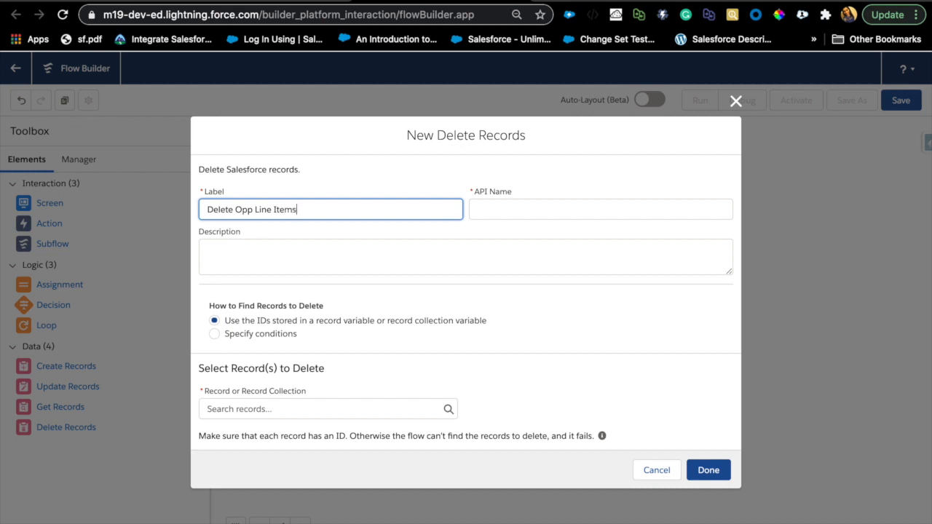
left_click(348, 236)
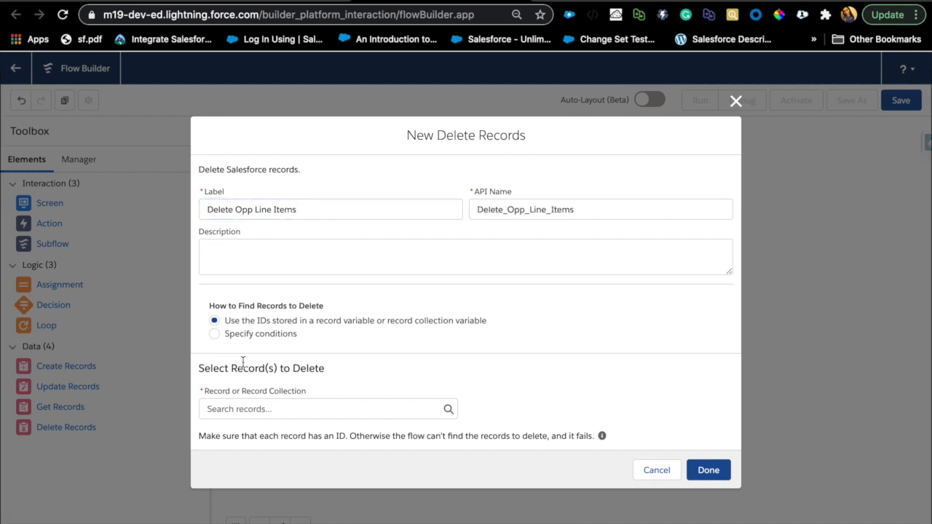
triple_click(241, 312)
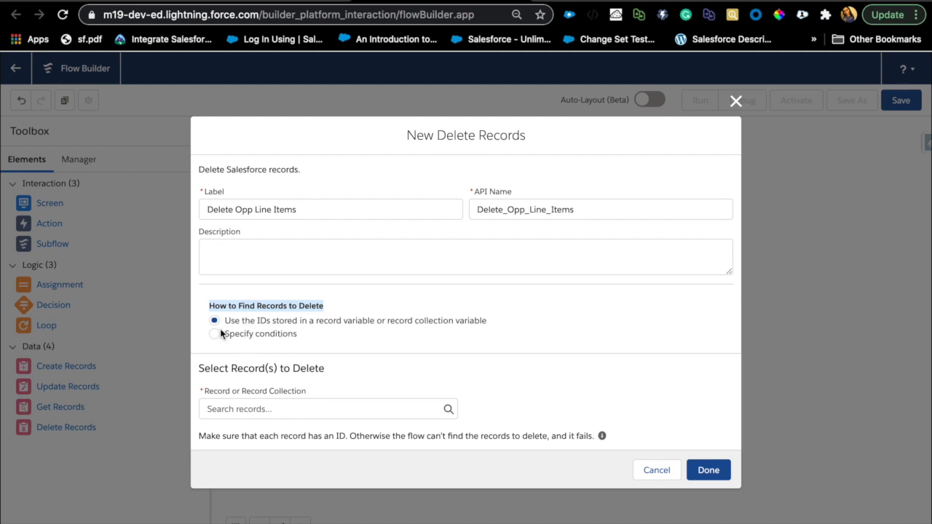
left_click(214, 336)
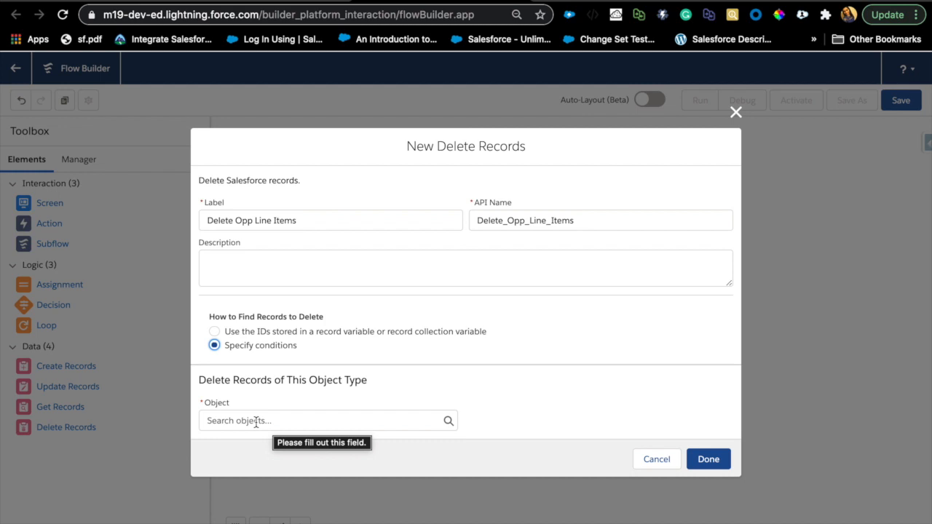
left_click(215, 332)
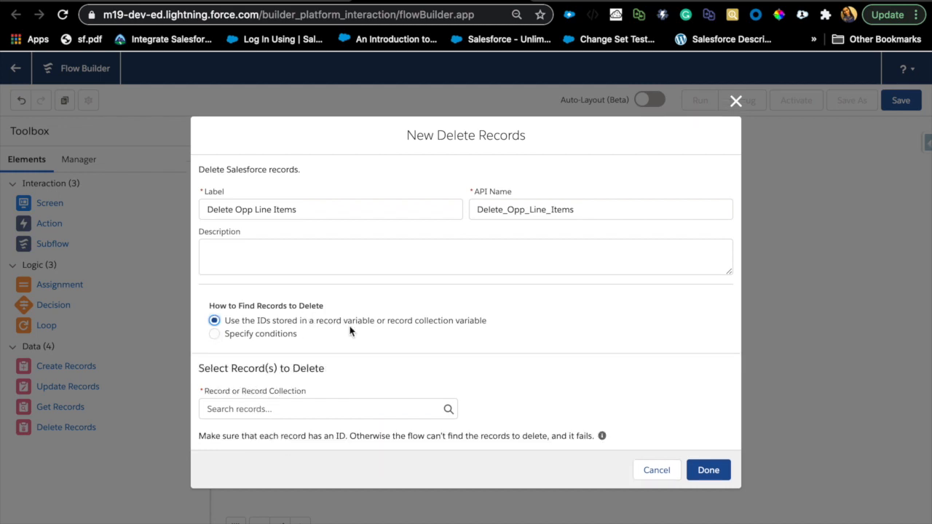
Set the record collection to delete to Opportunity Product from Get_Opportunity_Line_Items and finish the Delete Records element.
left_click(305, 408)
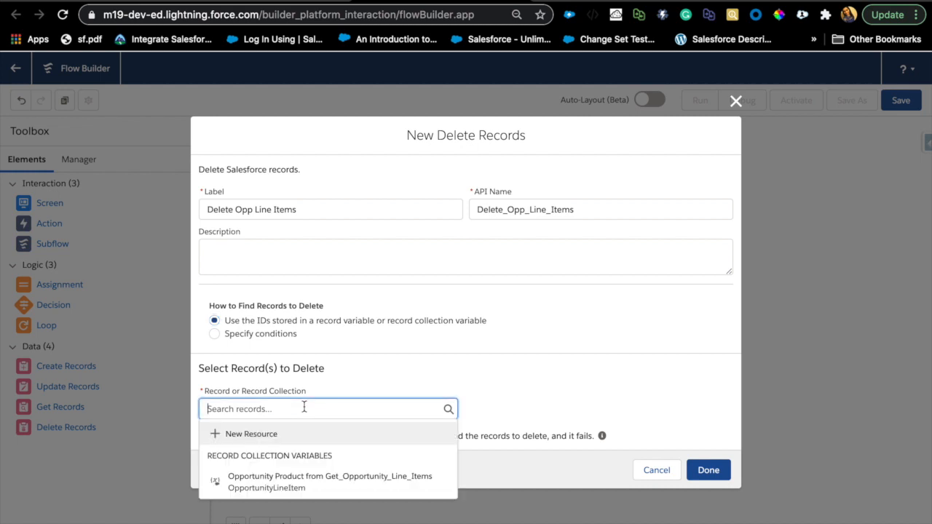
left_click(333, 480)
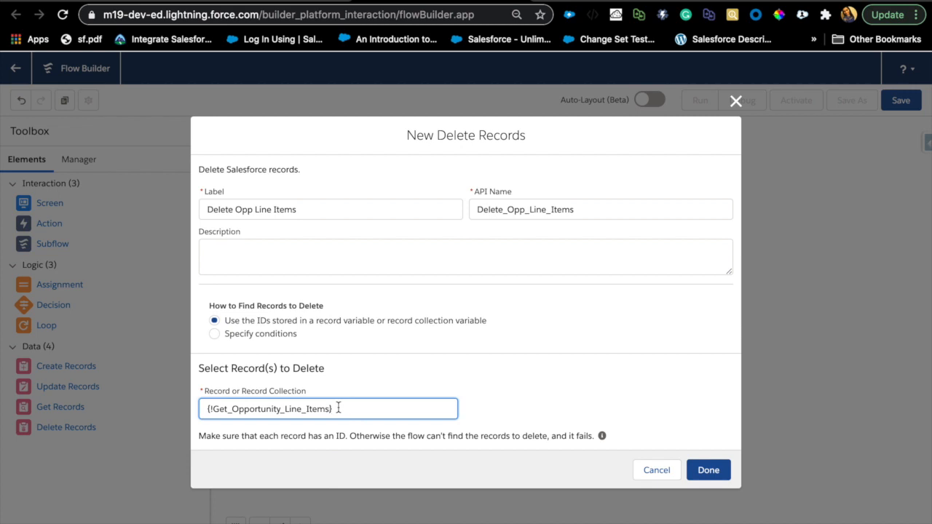
left_click(707, 470)
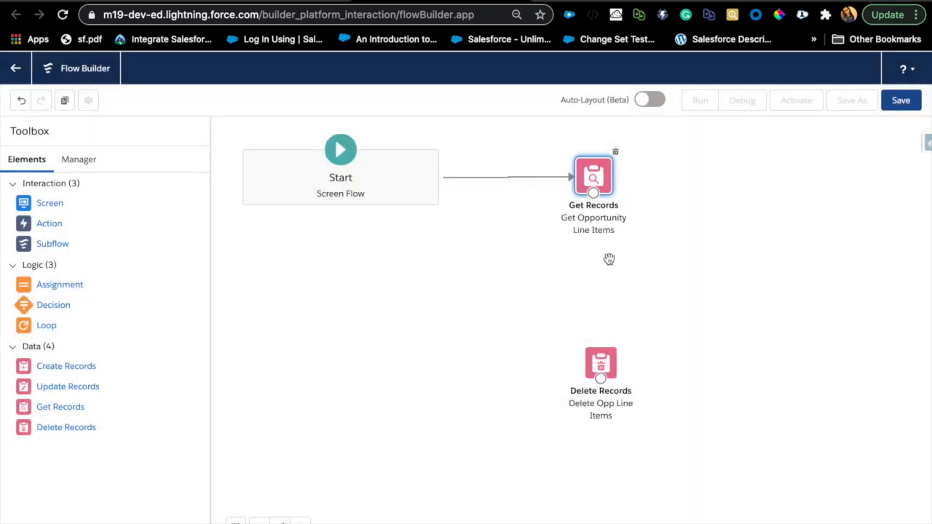
Connect Get Opportunity Line Items to Delete Opp Line Items and review the delete element's settings.
left_click_drag(594, 192, 599, 377)
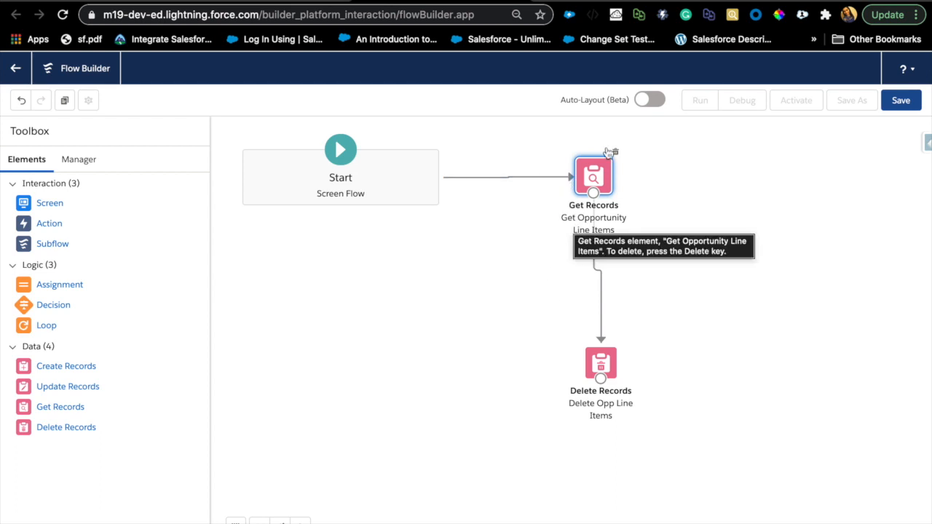
double_click(587, 368)
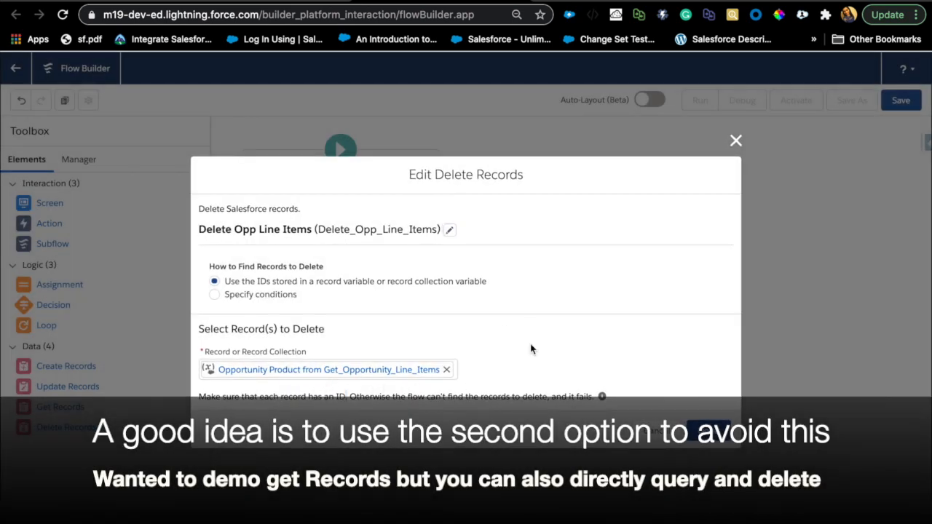
left_click(736, 144)
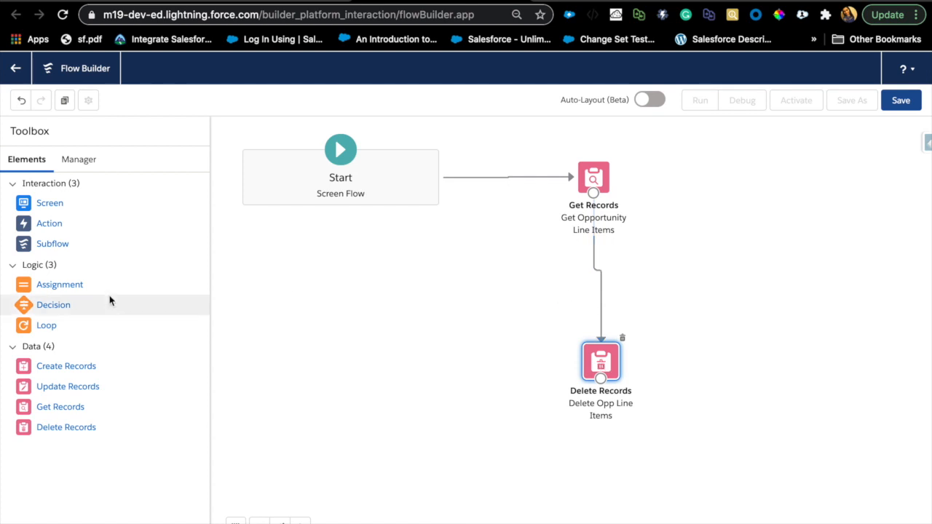
left_click_drag(36, 309, 352, 314)
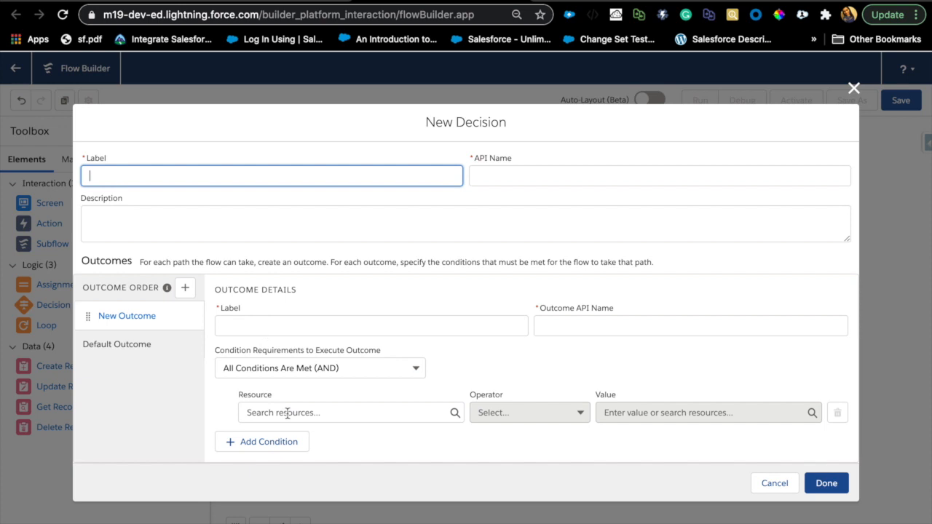
left_click(299, 419)
left_click(337, 341)
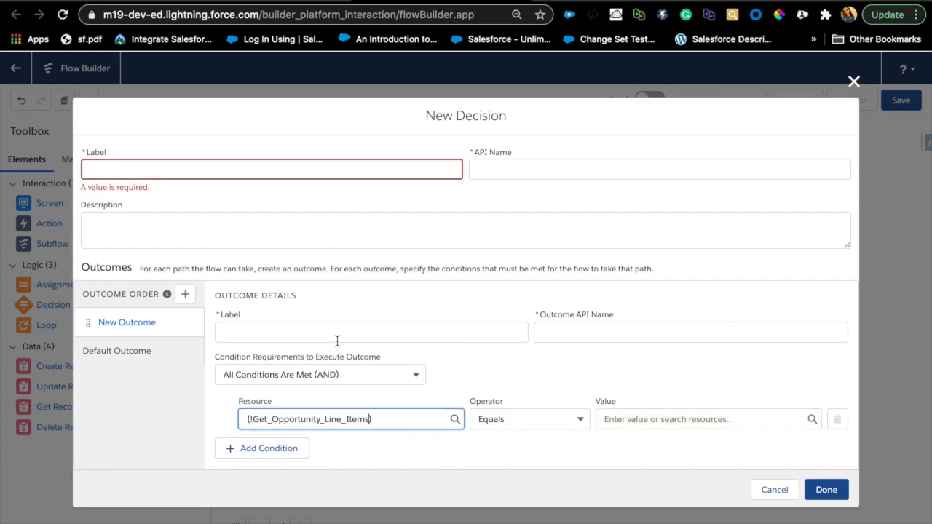
left_click(526, 421)
left_click(520, 512)
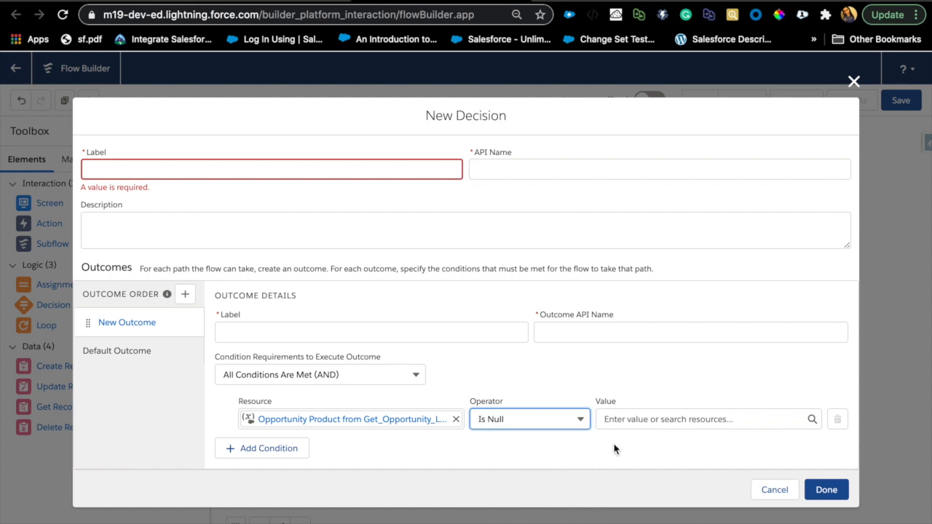
left_click(676, 412)
type("fals")
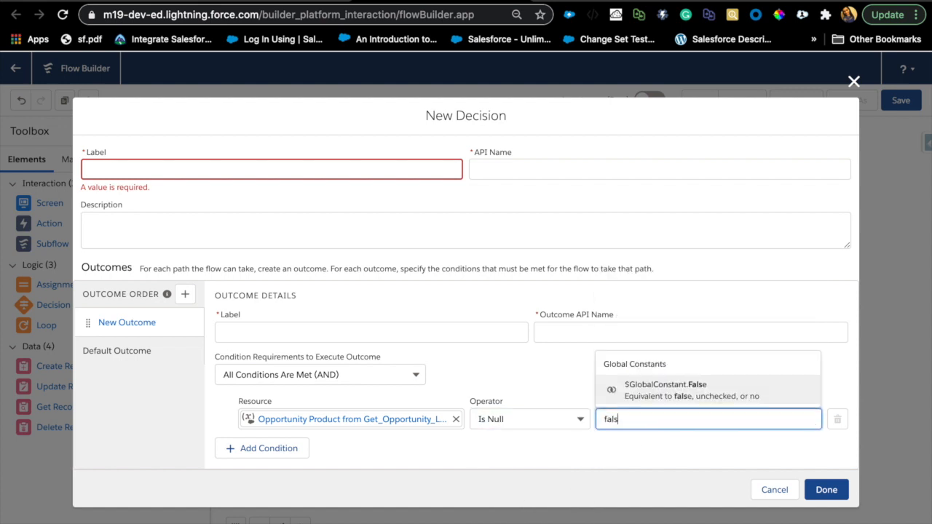
left_click(670, 391)
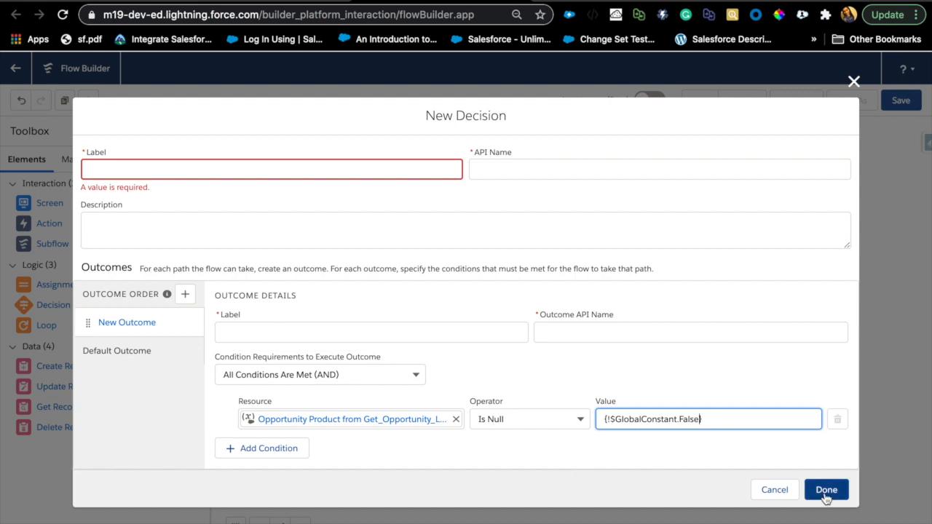
left_click(775, 490)
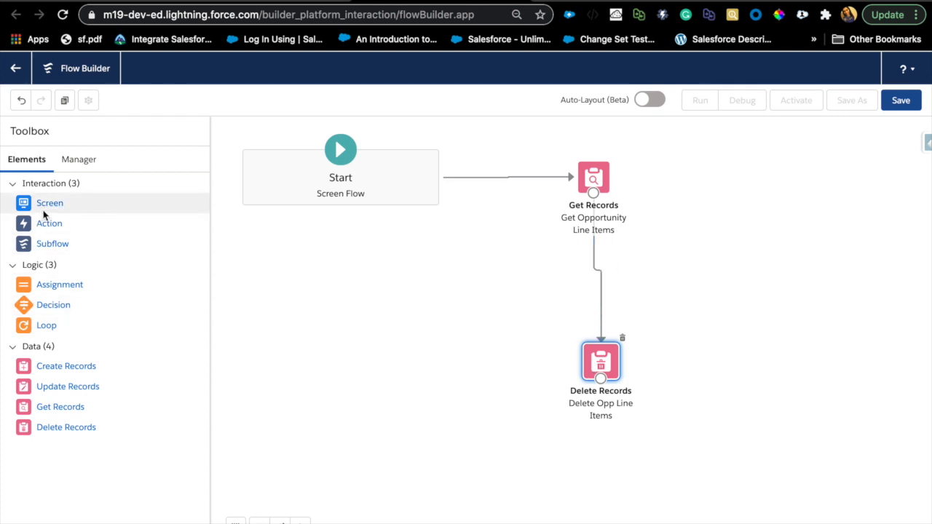
Add a Screen element to the flow containing a Display Text component with the API name MessageConfirmation.
left_click_drag(43, 210, 456, 387)
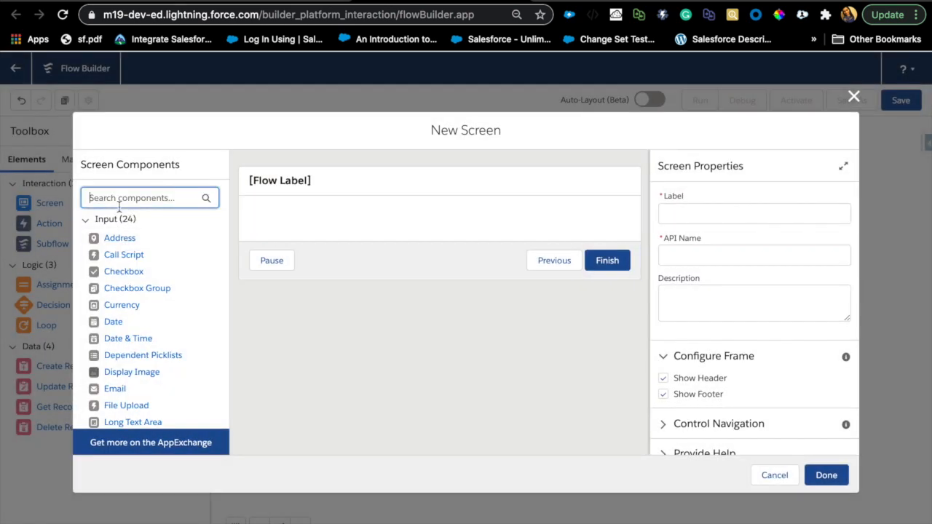
type("tex")
left_click_drag(126, 294, 341, 222)
left_click(702, 221)
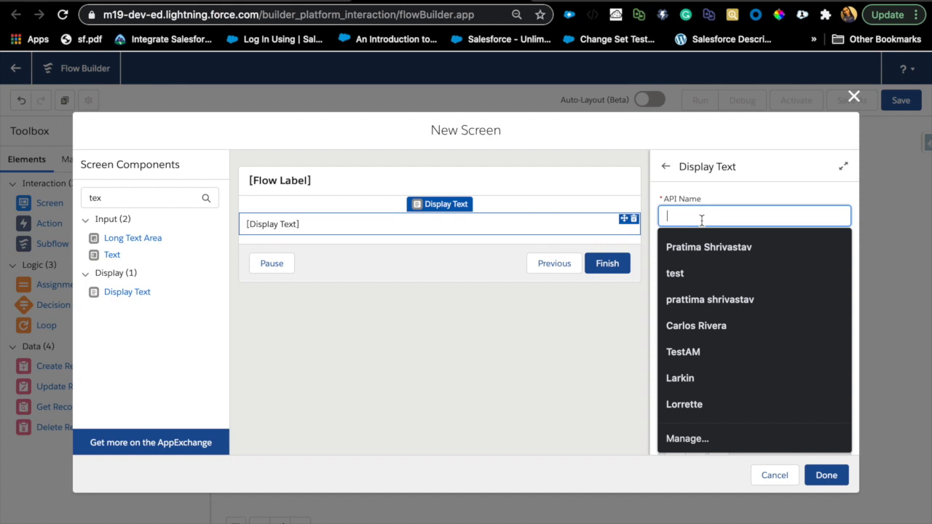
type("S")
key("BackSpace")
type("MessageConfirmation")
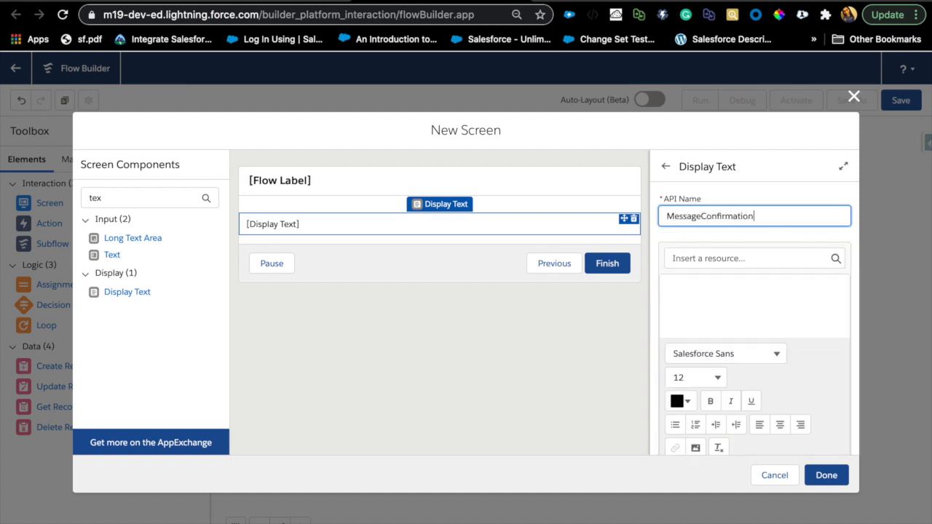
Enter the display text message "YOu are about to delete all line items".
left_click(687, 299)
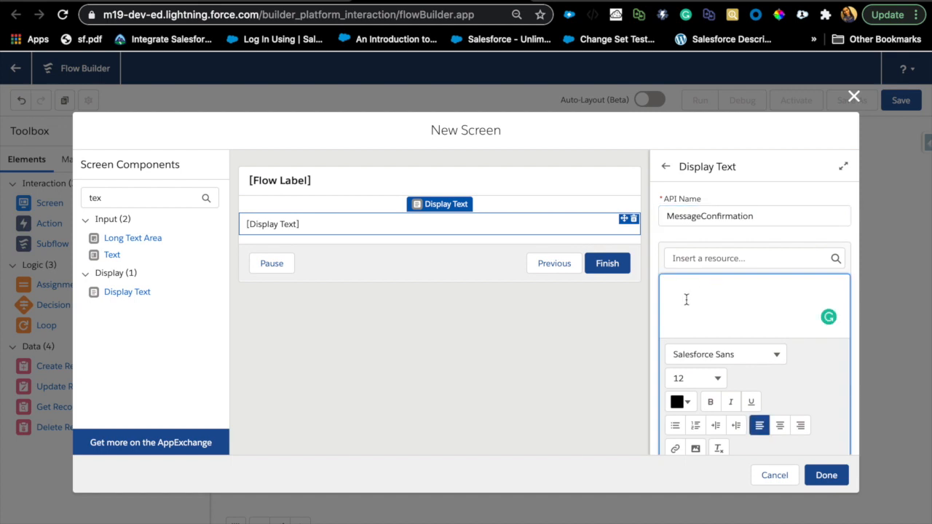
type("YOu are abvo")
type("t to delet all")
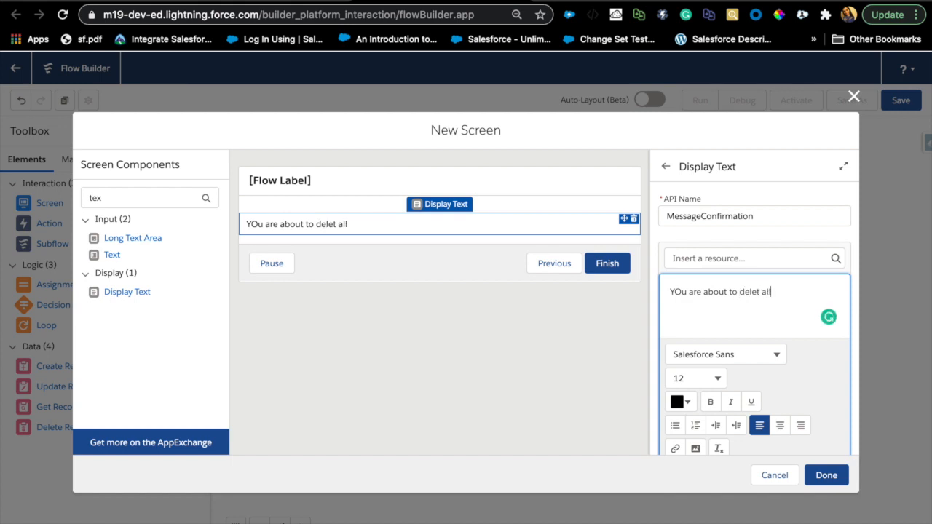
key("BackSpace")
key("BackSpace")
key("BackSpace")
type("e all line o")
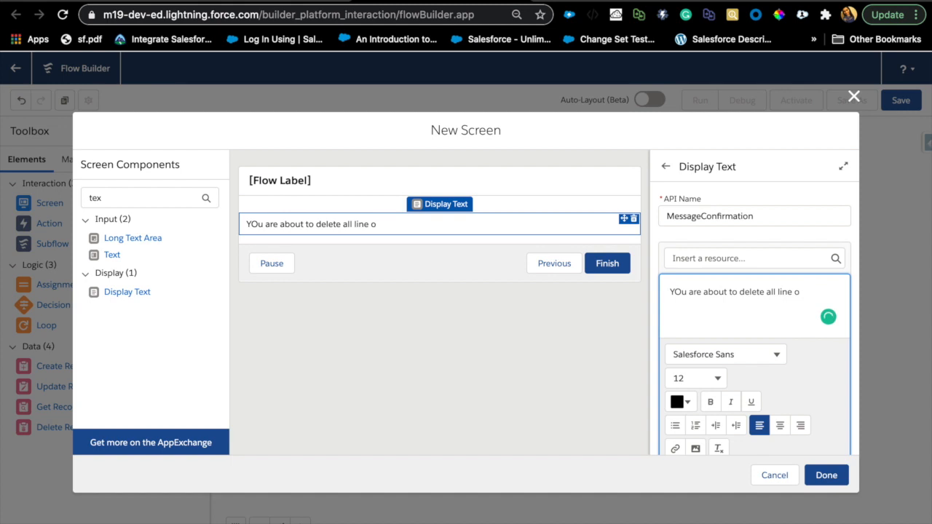
type("tems")
scroll(776, 386, "down", 1)
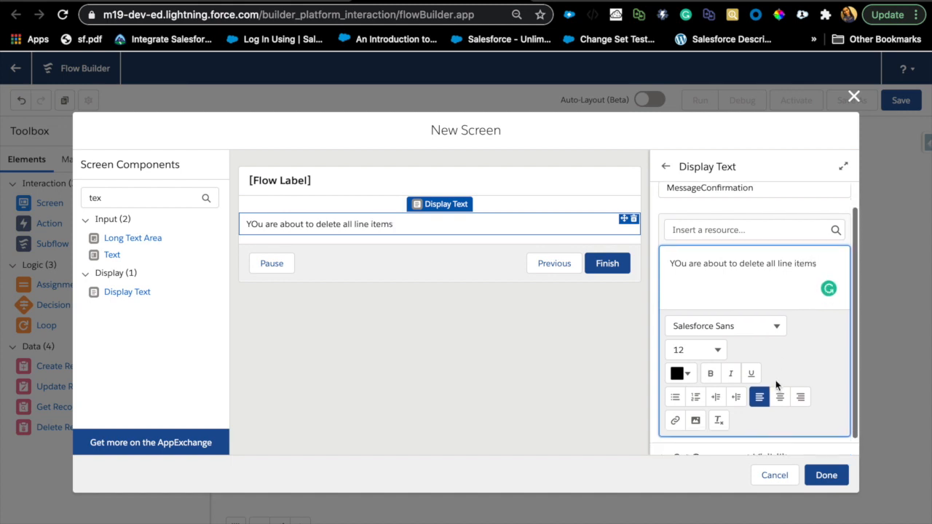
Label the screen "Delete confirmation" in its properties and finish the Screen element.
left_click(820, 475)
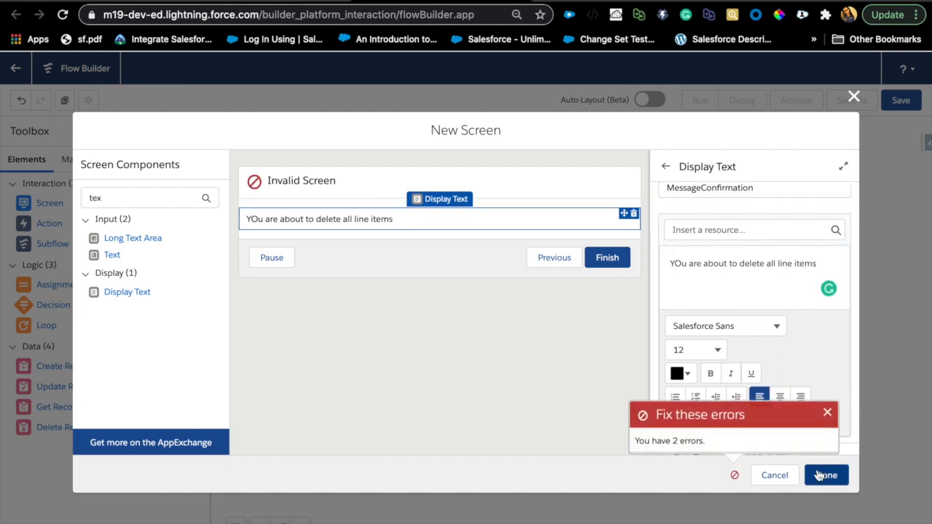
left_click(361, 194)
left_click(694, 211)
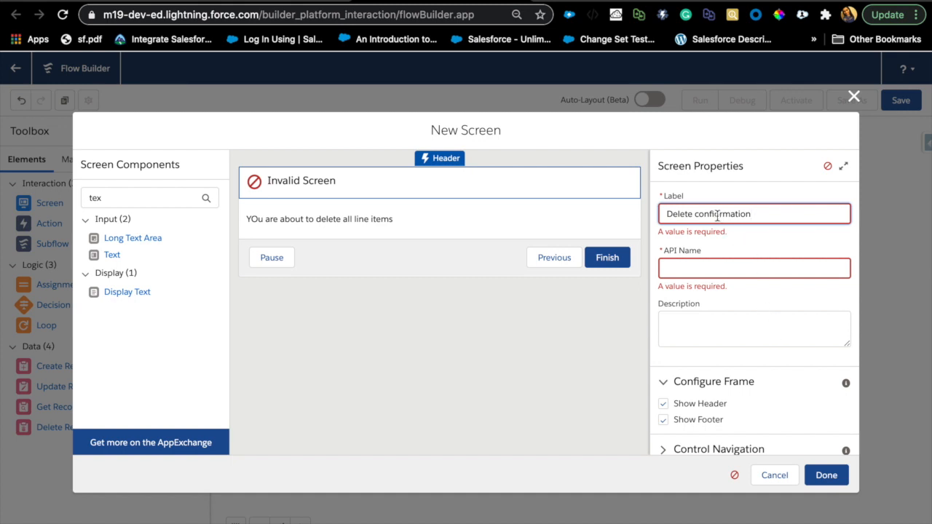
left_click(831, 477)
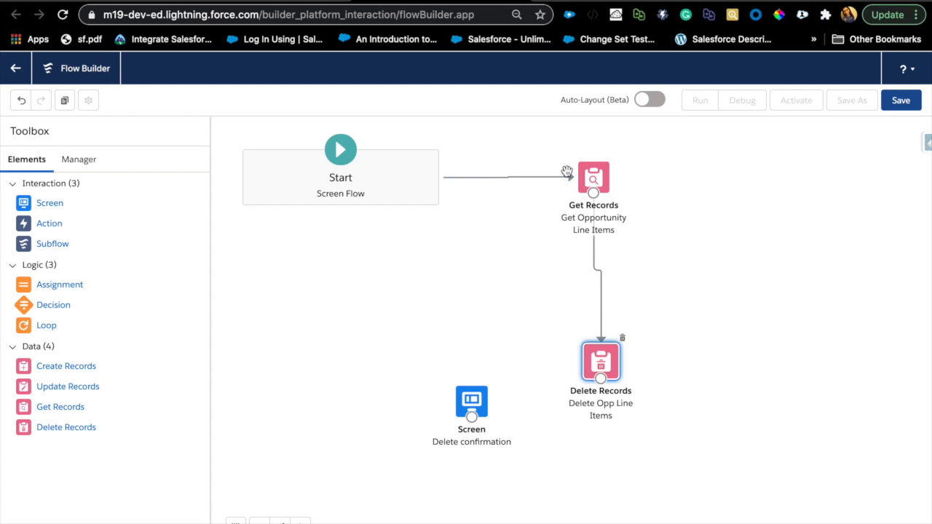
Replace the direct Start-to-Get Records connection with a path from Start through the Delete confirmation screen to Get Records.
left_click(570, 185)
key("Delete")
left_click_drag(341, 205, 589, 184)
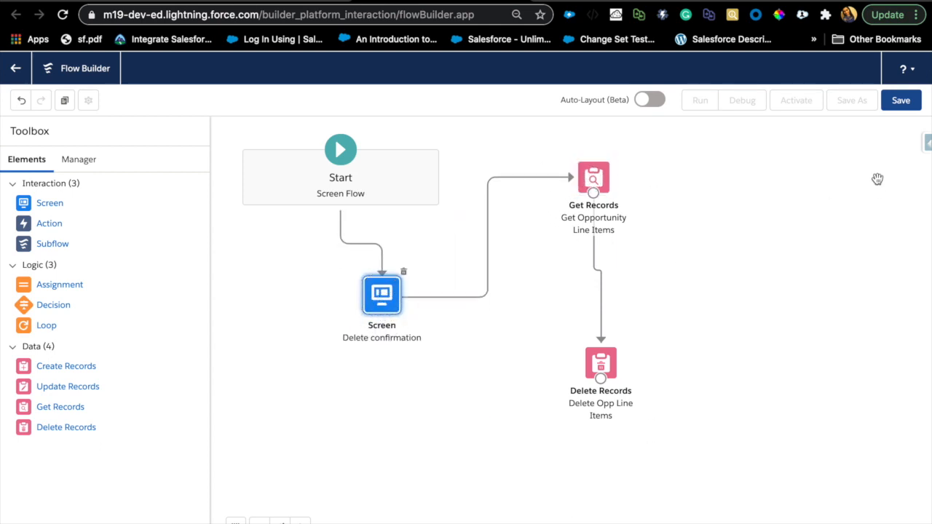
Save the flow with the label "Opportunlity Line Items Delete", leaving the description empty, and activate it.
left_click(902, 102)
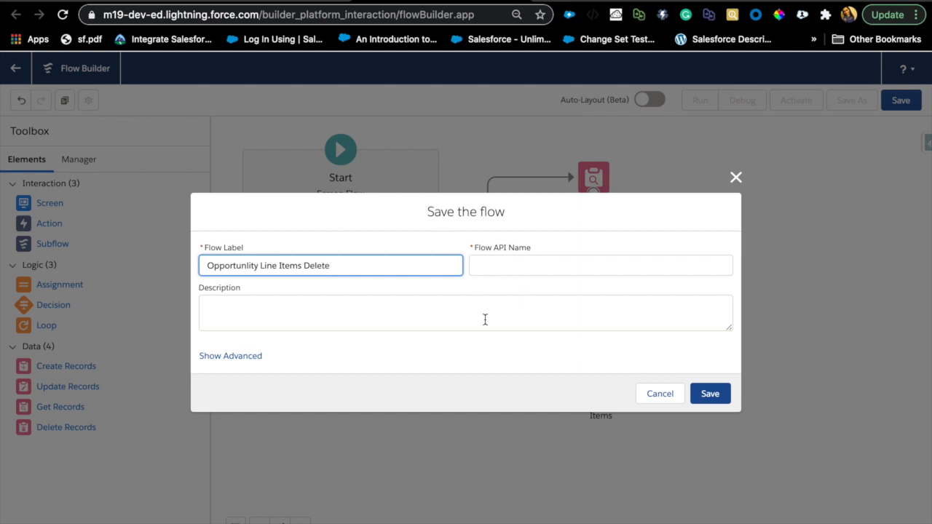
left_click(544, 269)
left_click(341, 310)
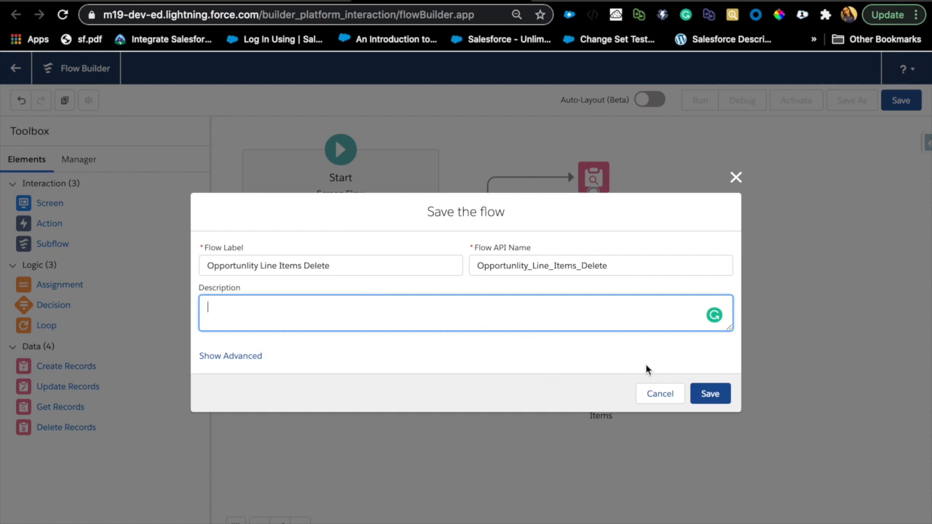
left_click(720, 396)
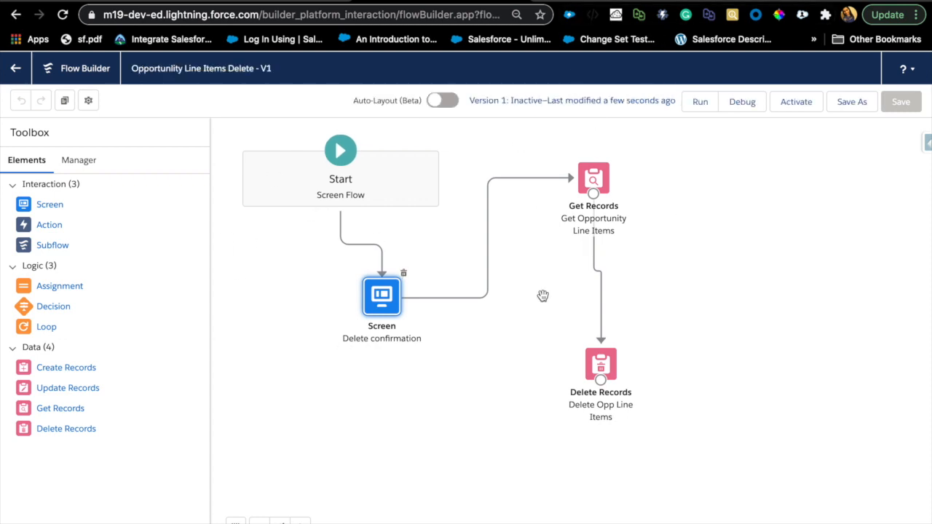
left_click(798, 103)
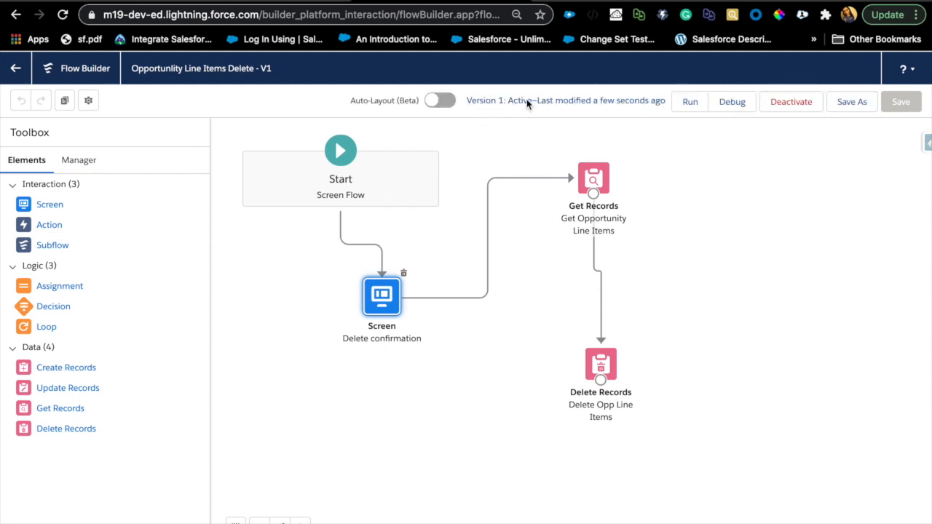
Open the debug setup for the active flow and go to its recordId input variable.
left_click(743, 107)
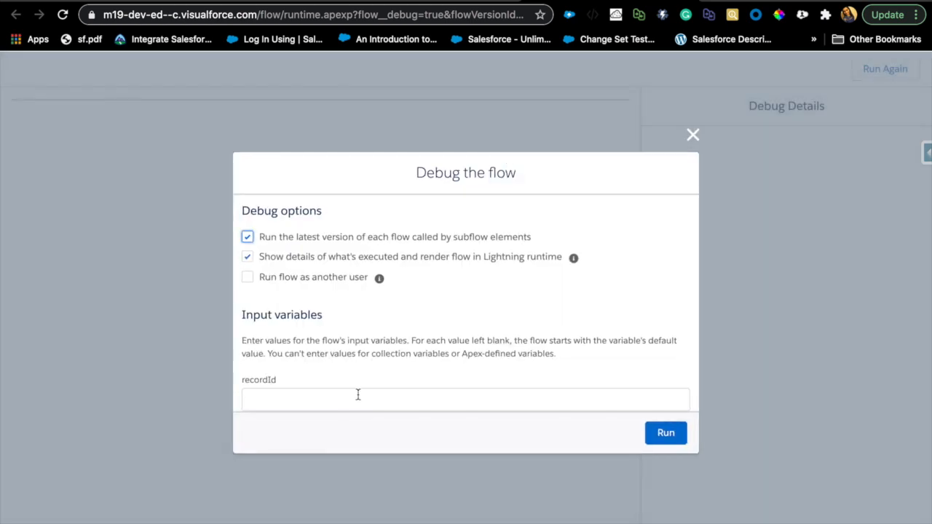
left_click(357, 395)
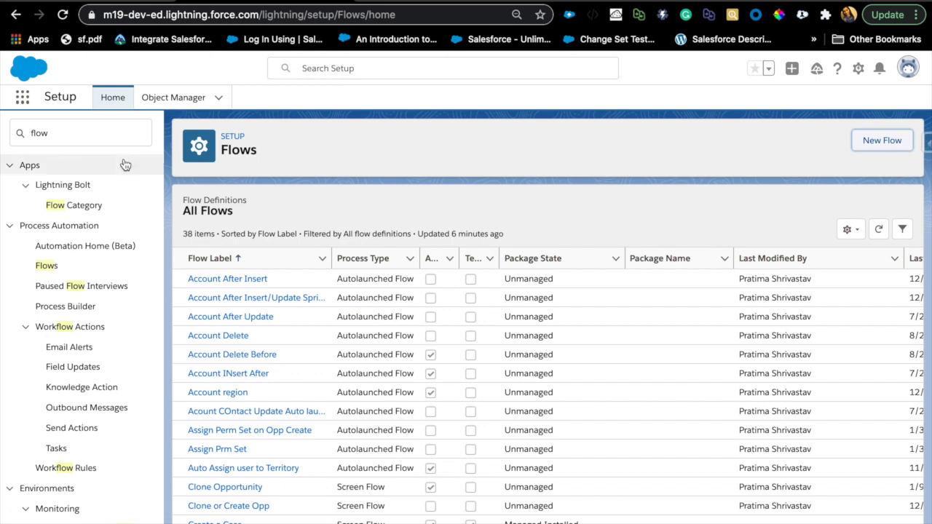
Search Object Manager in Setup for "opp" and open the Opportunity object's buttons, links and actions.
left_click(188, 99)
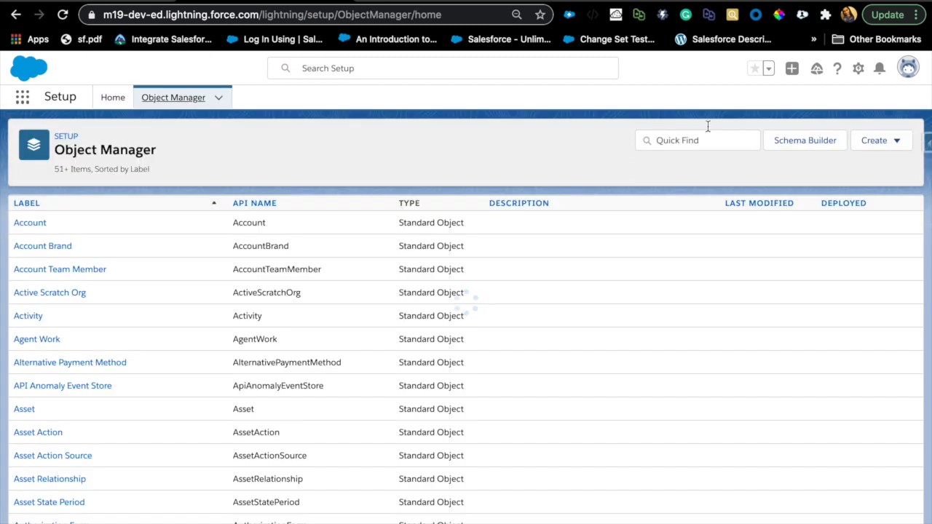
left_click(703, 148)
type("opp")
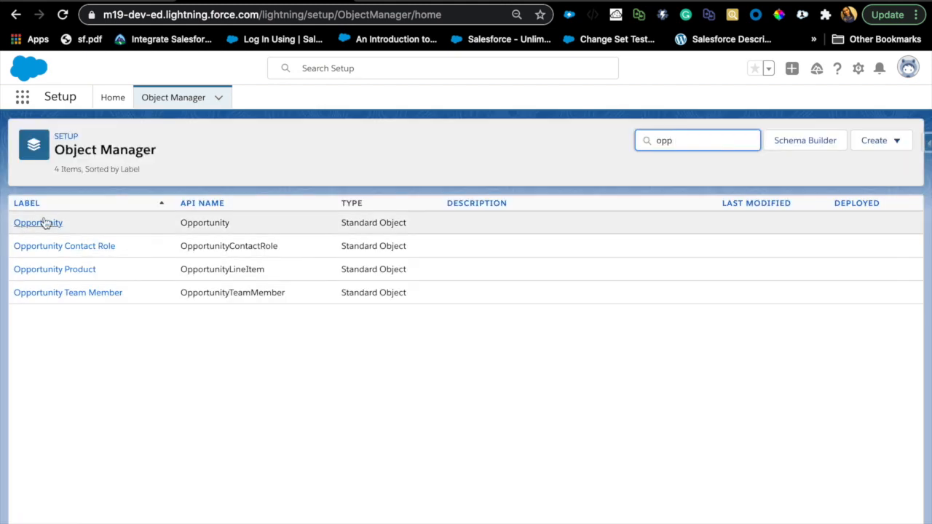
left_click(44, 221)
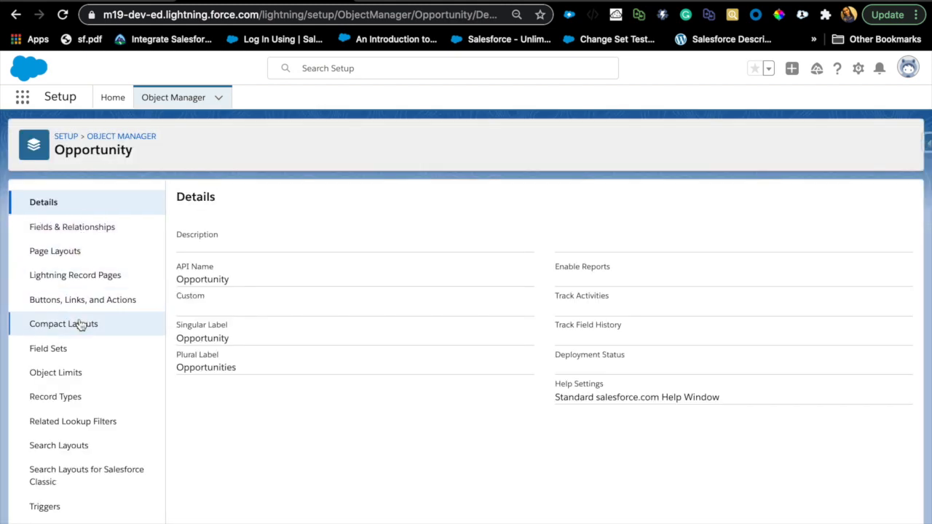
left_click(93, 302)
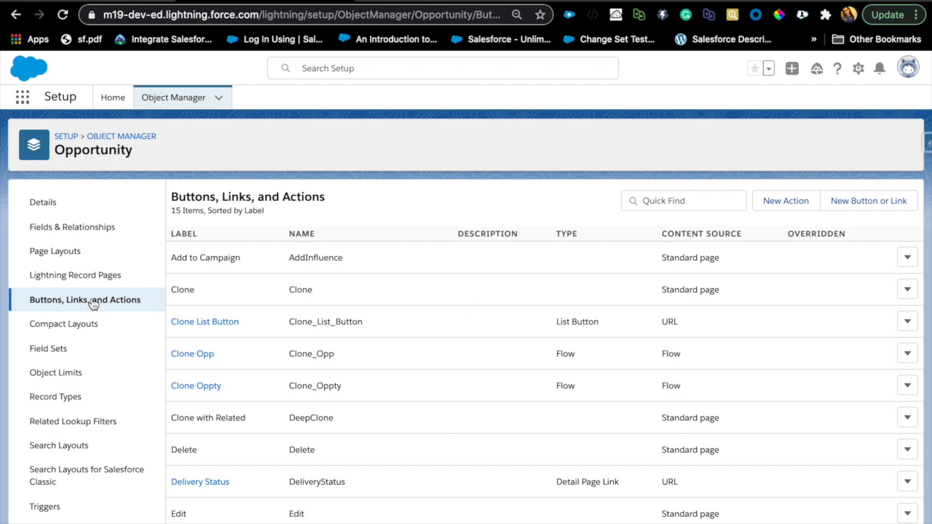
Start a new Opportunity action of type Flow that runs the Opportunlity Line Items Delete flow.
left_click(786, 201)
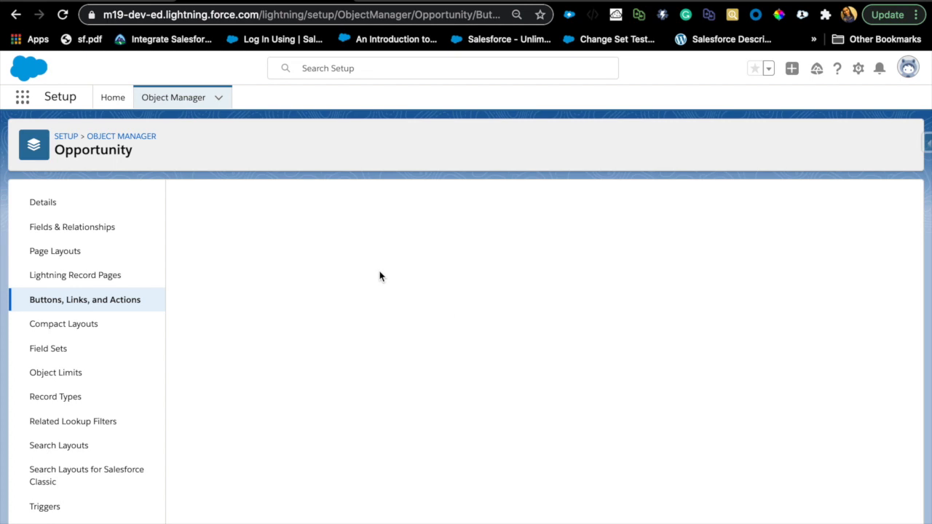
left_click(401, 274)
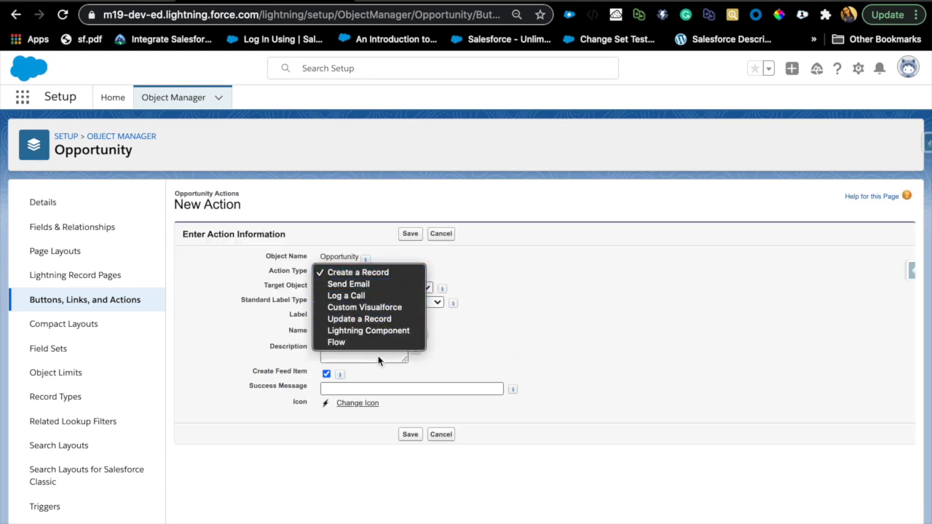
left_click(381, 344)
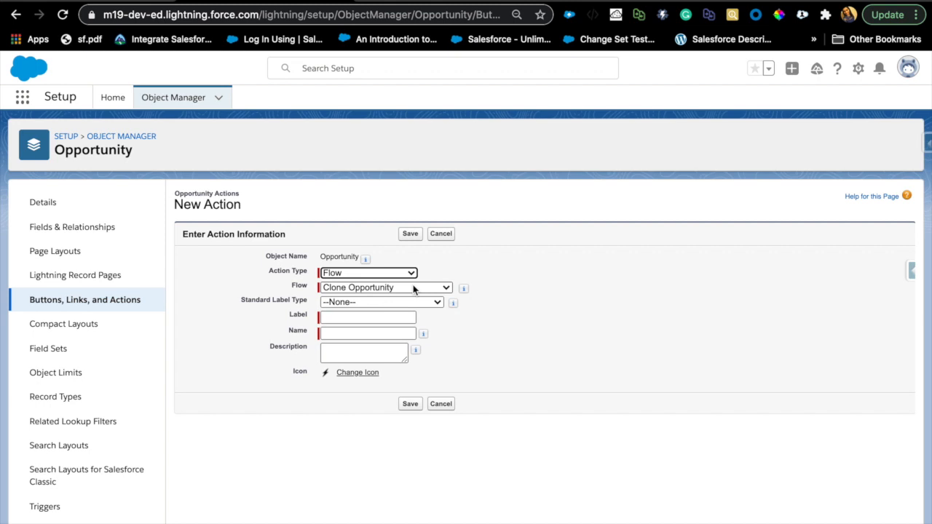
left_click(413, 288)
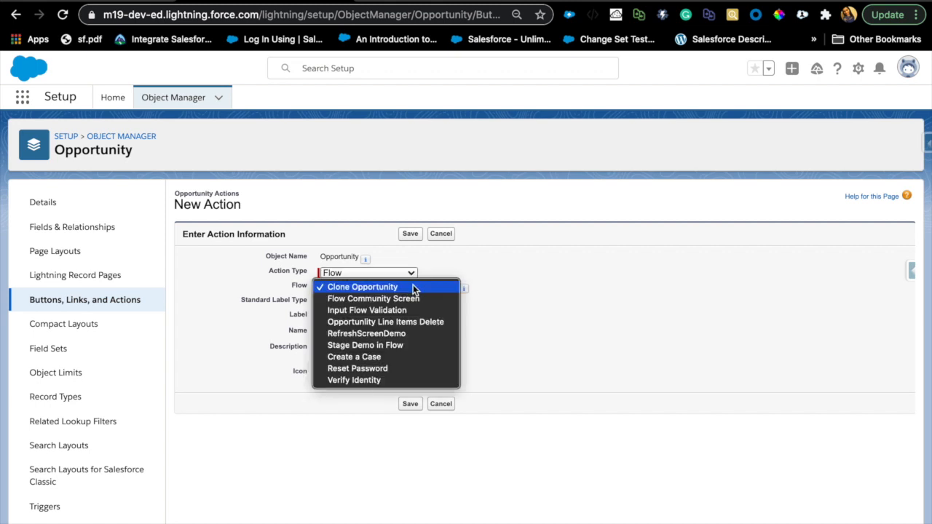
left_click(409, 322)
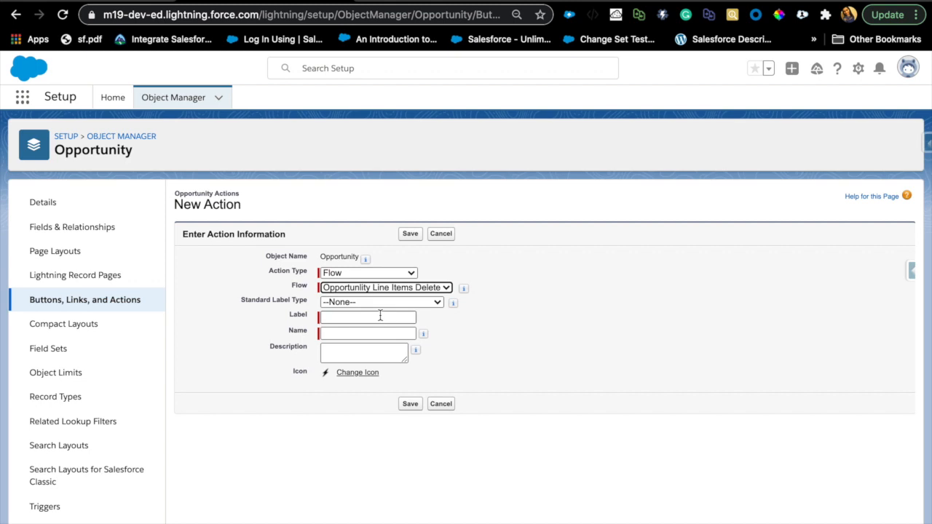
Label the action "Delete Line Items", let its name fill in as Delete_Line_Items, and save it.
left_click(375, 318)
type("Delete Line Items")
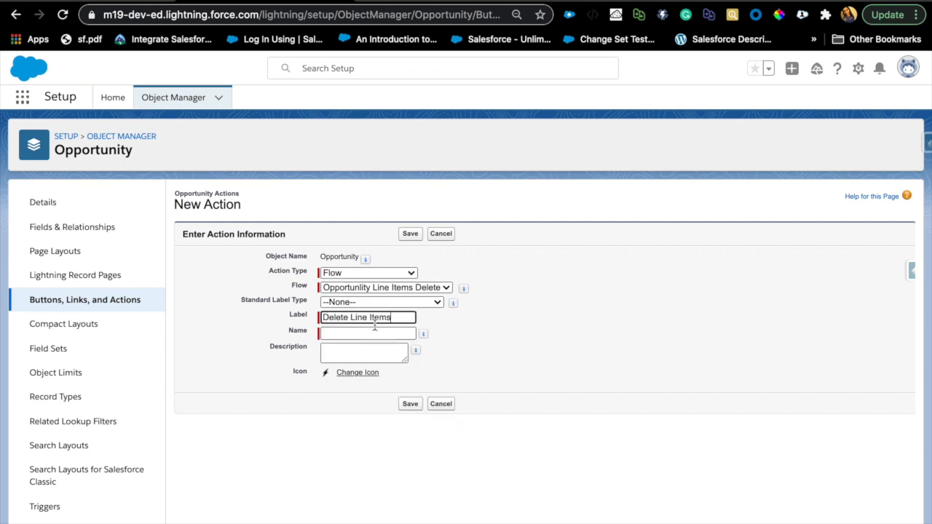
left_click(371, 332)
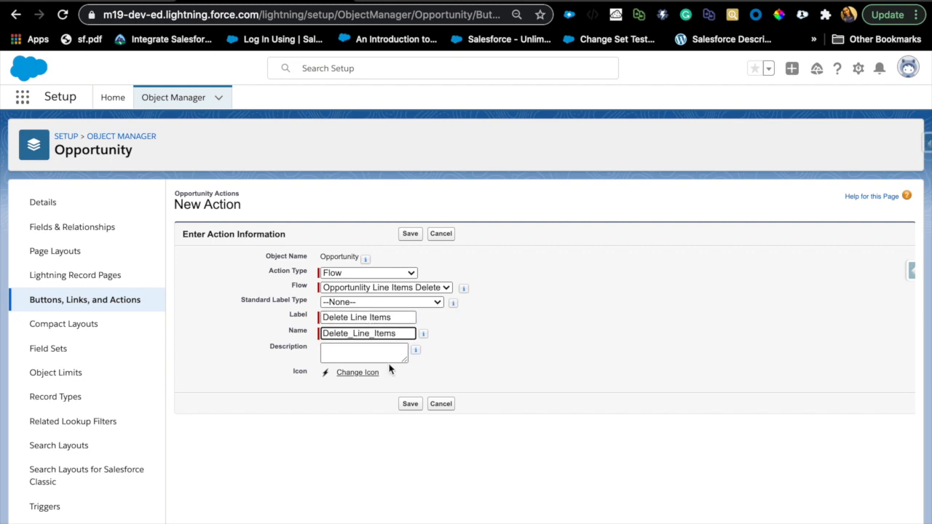
left_click(414, 234)
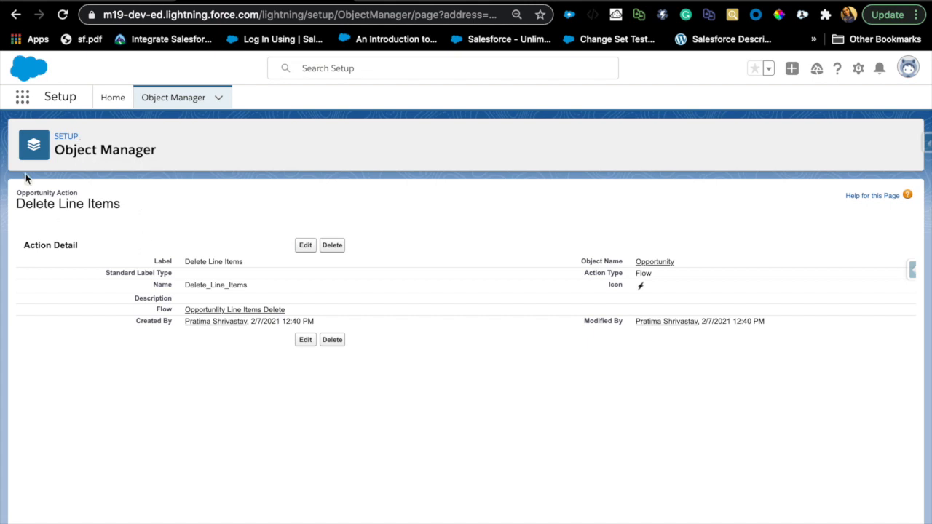
Return to the Opportunity object's setup and open the page layout named Opportunity Layout for editing.
left_click(15, 14)
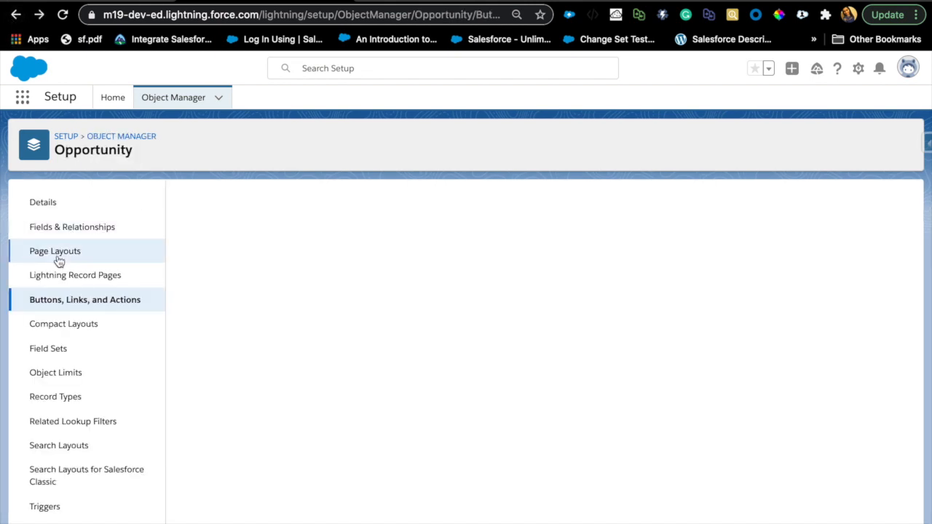
left_click(58, 256)
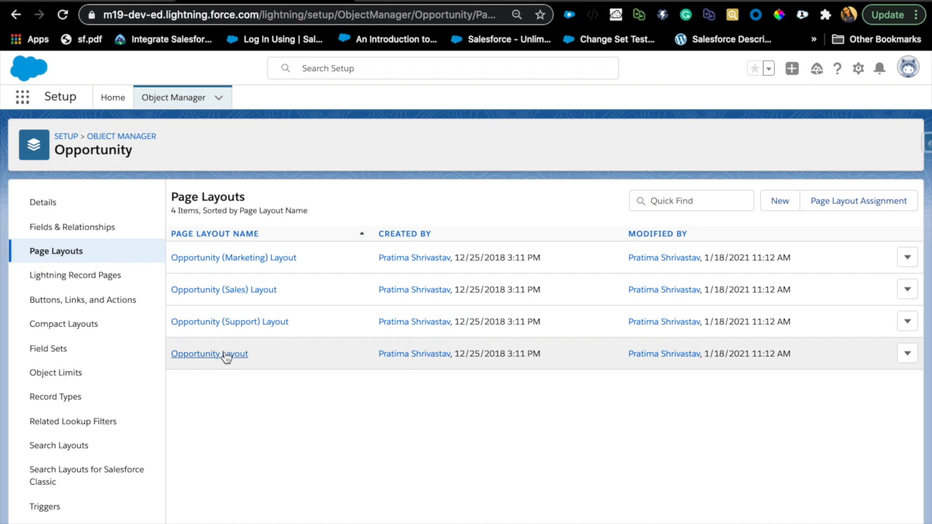
left_click(225, 354)
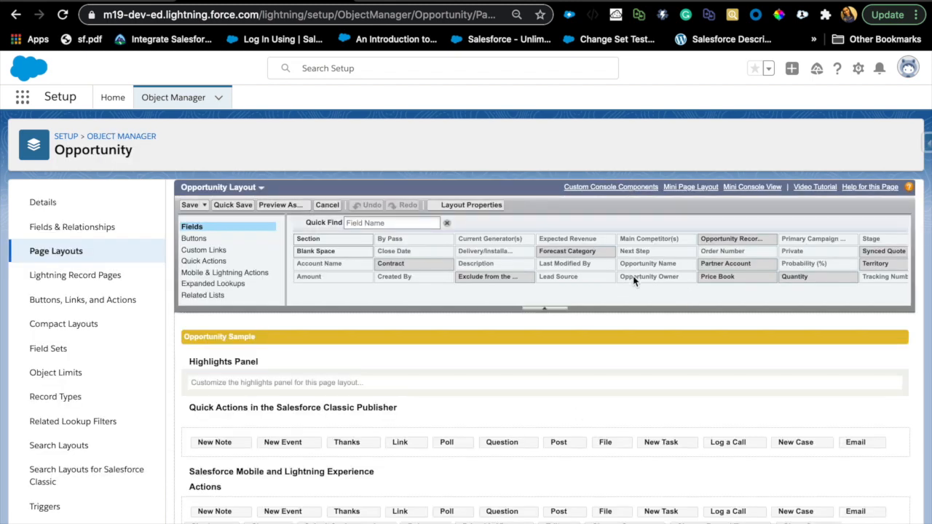
Add the Delete Line Items action after New Note in the Salesforce Mobile and Lightning Experience Actions and save the layout.
scroll(269, 328, "down", 1)
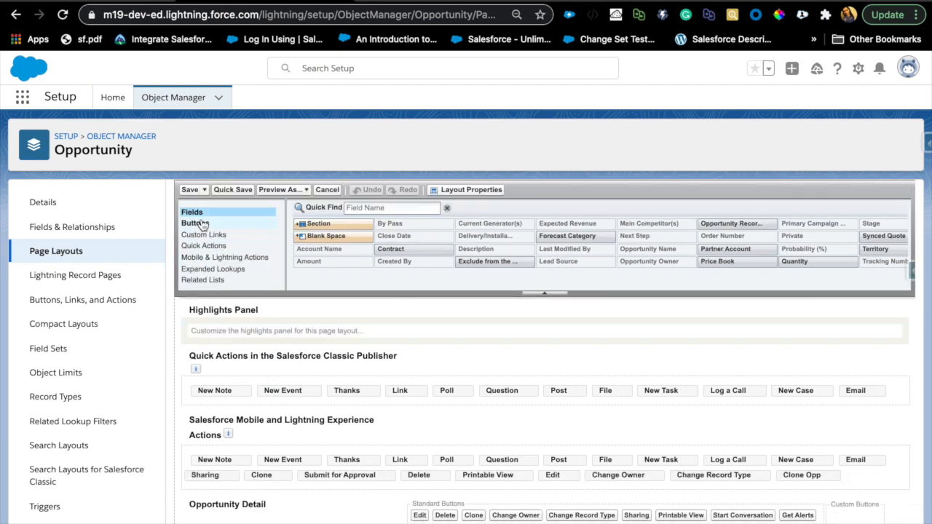
left_click(208, 246)
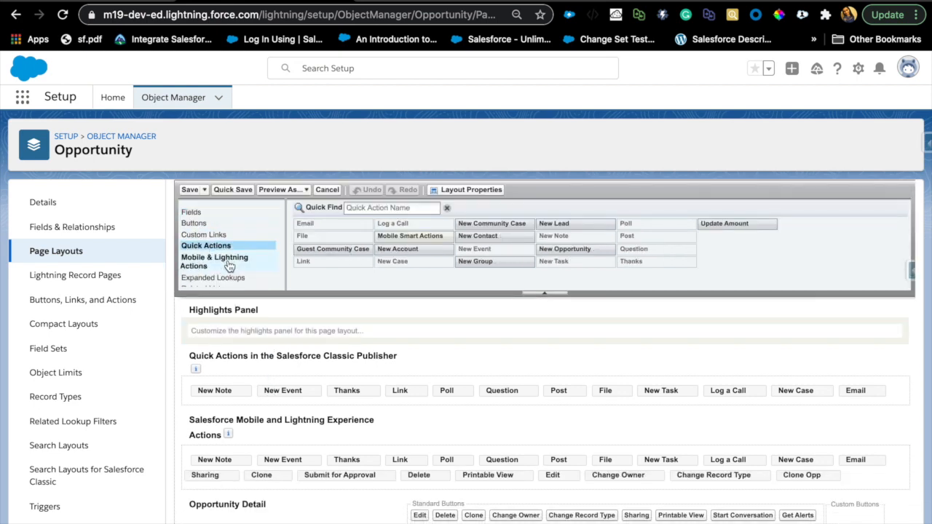
left_click(228, 266)
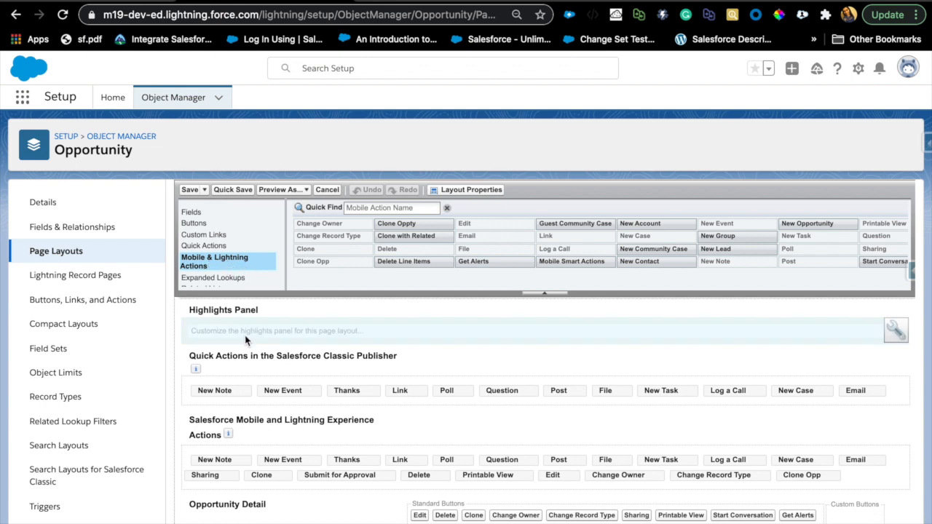
scroll(267, 419, "down", 1)
scroll(267, 419, "down", 2)
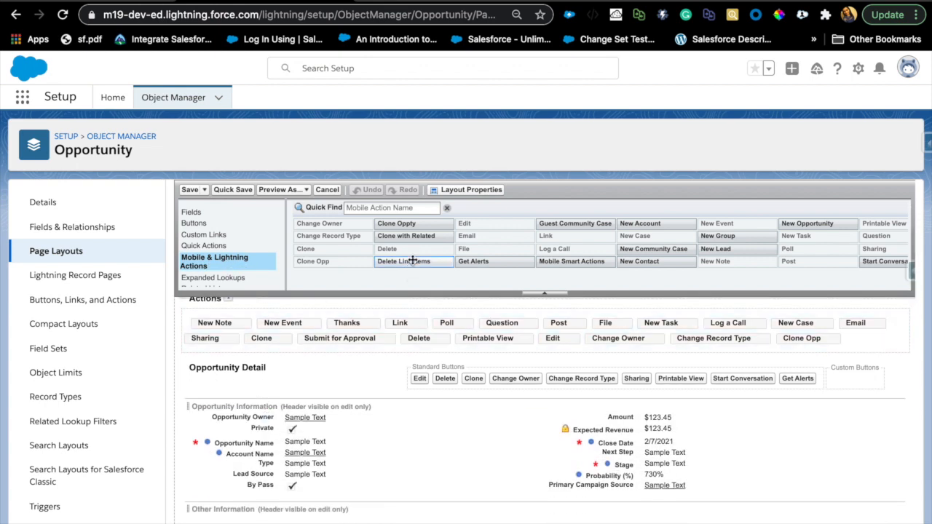
left_click_drag(412, 265, 275, 321)
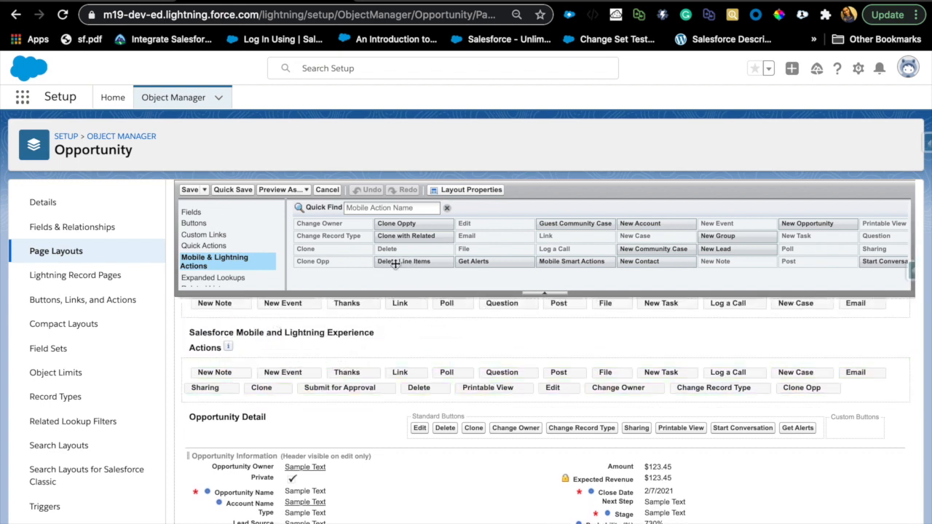
left_click_drag(402, 262, 271, 378)
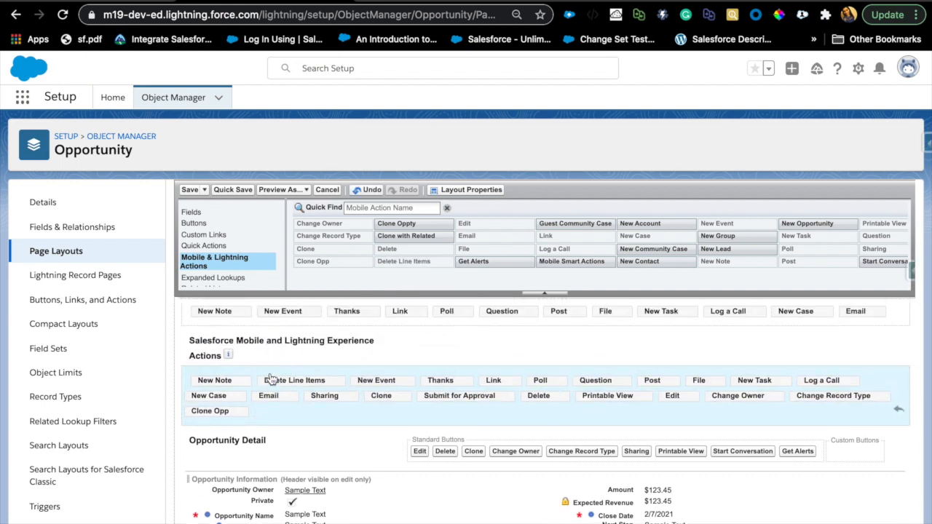
left_click(189, 190)
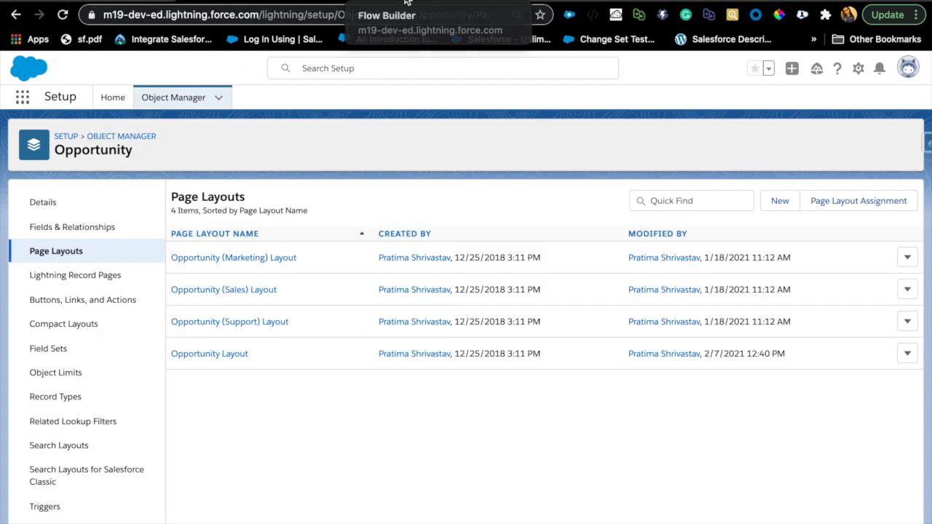
Switch to the TestFLow Prospecting opportunity record and reload it to pick up the changed page layout.
left_click(581, 2)
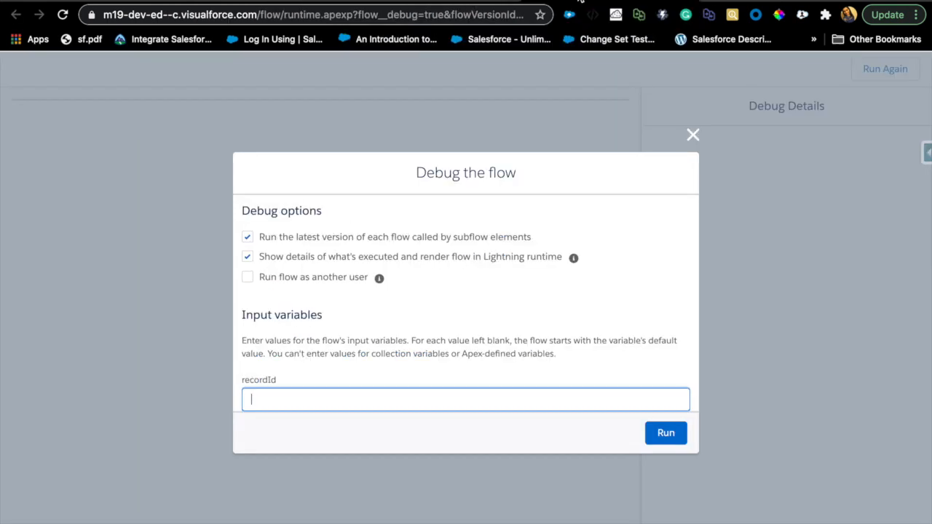
left_click(443, 3)
left_click(279, 3)
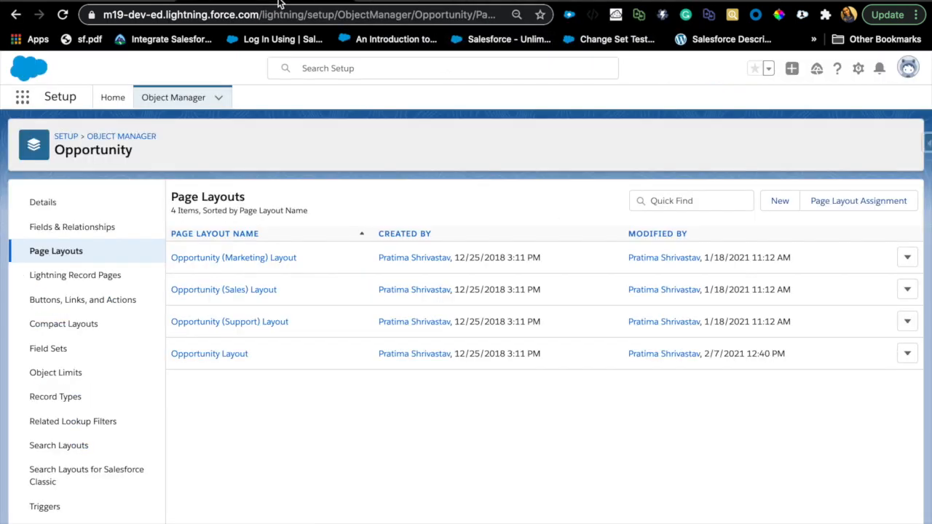
left_click(739, 3)
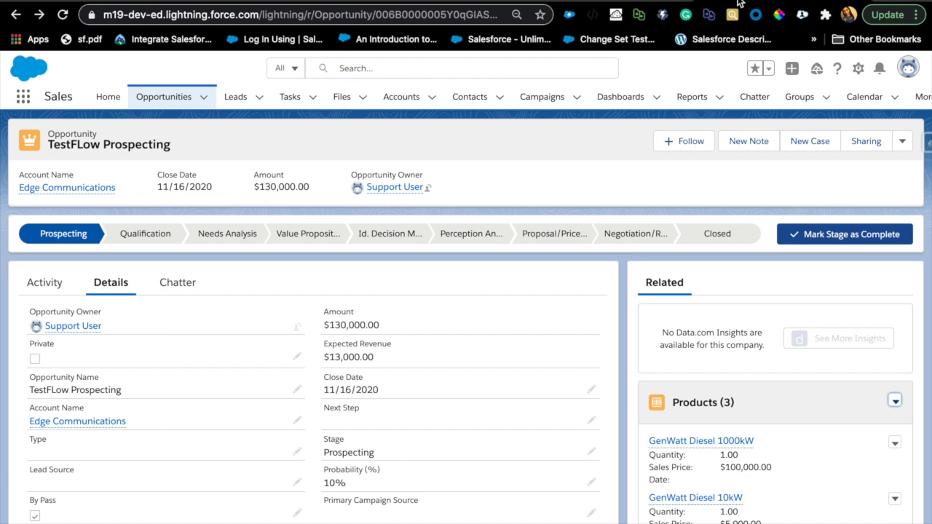
left_click(63, 15)
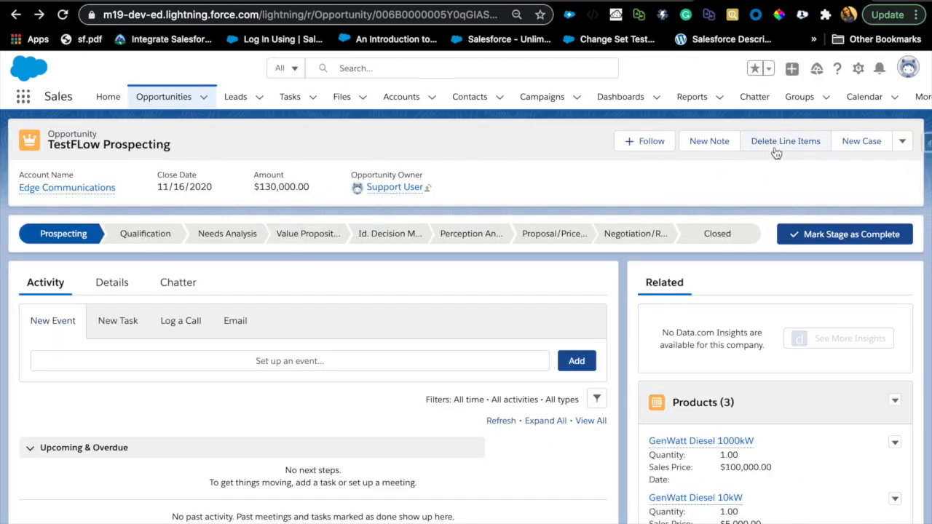
Run the Delete Line Items action on the TestFLow Prospecting opportunity and proceed past the delete confirmation screen.
left_click(775, 148)
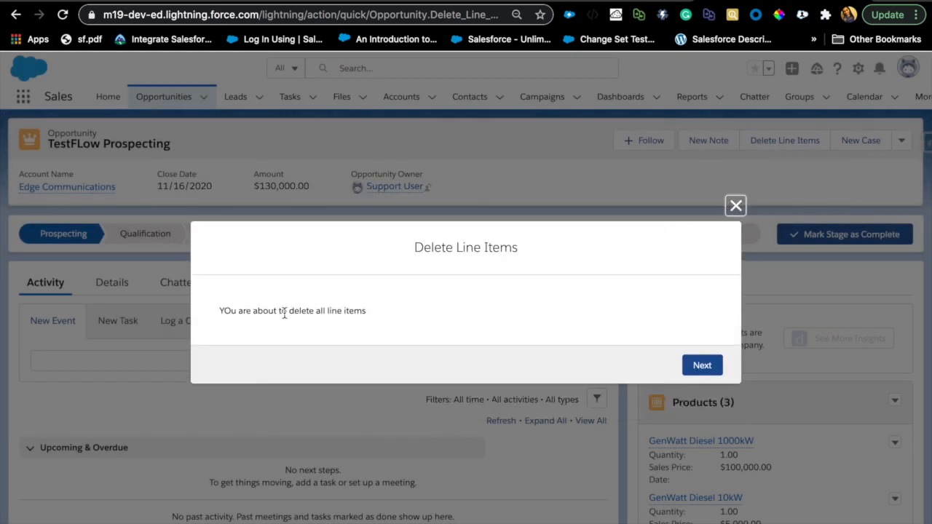
left_click(700, 366)
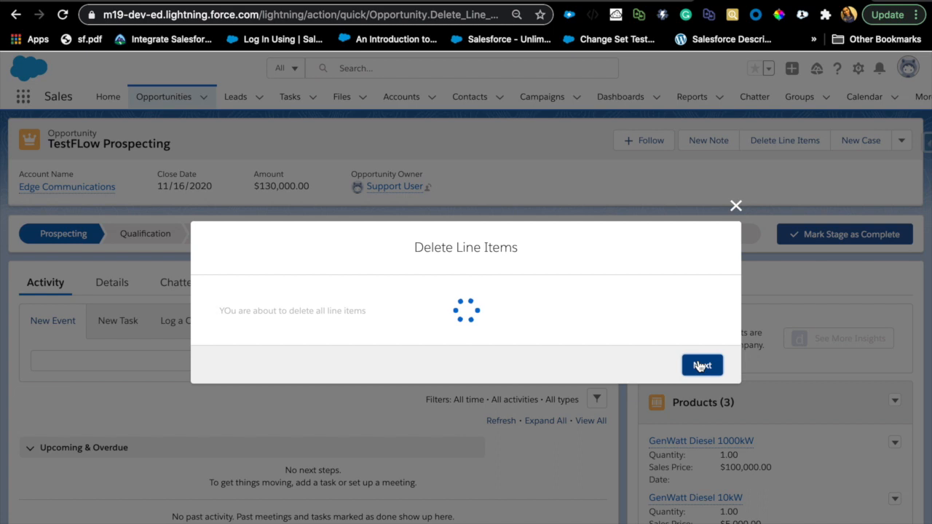